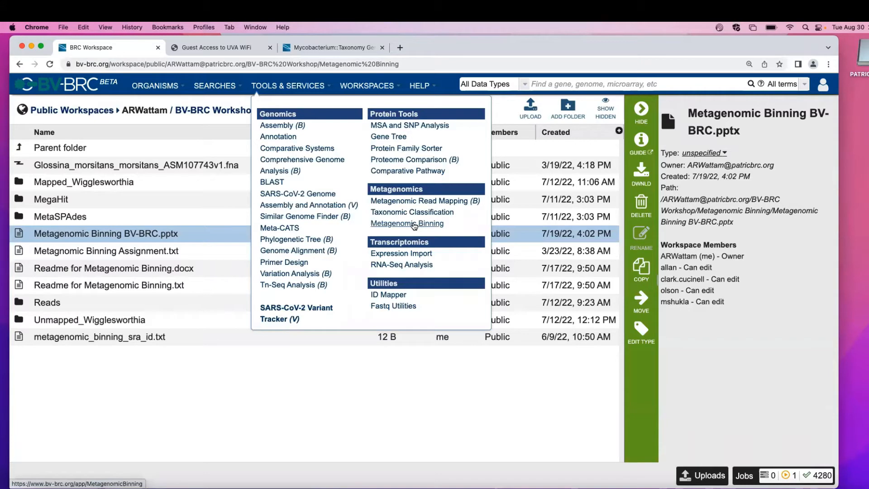
Open the Metagenomic Binning service, look at the Assembled Contigs form and set the job to start with Read File
{"action": "left_click", "coordinate": [415, 223]}
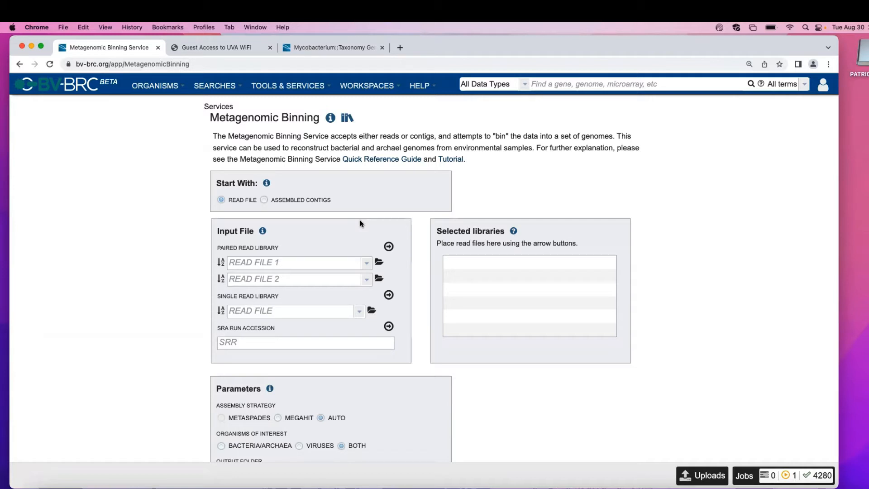
{"action": "left_click", "coordinate": [264, 199]}
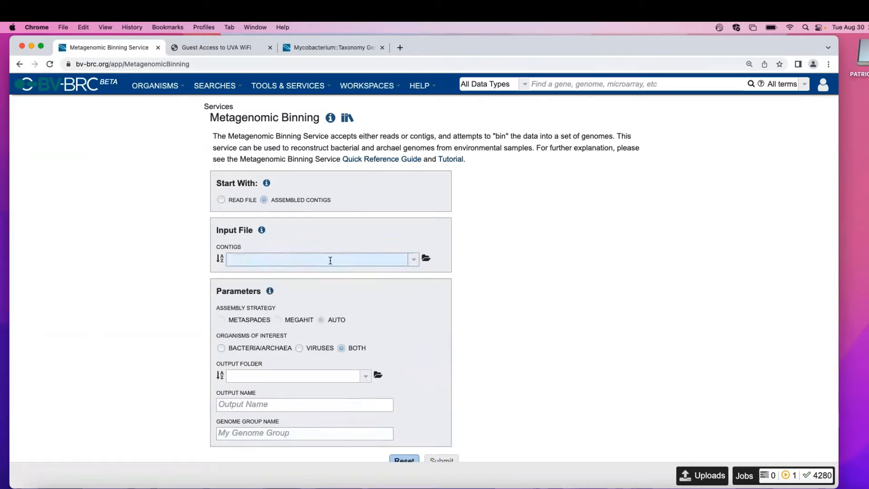
{"action": "left_click", "coordinate": [221, 200]}
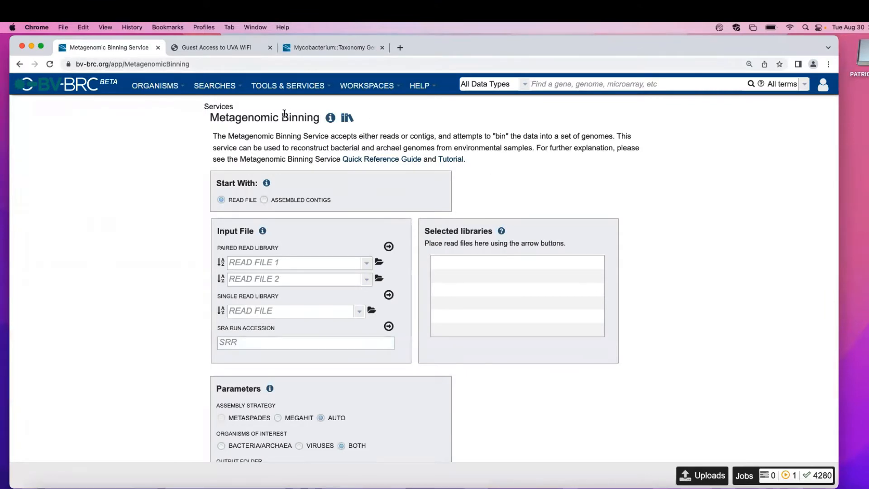
Open the BV-BRC site in a new browser tab and view Readme for Metagenomic Binning.txt in BV-BRC Workshop / Metagenomic Binning
{"action": "key", "text": "super+t"}
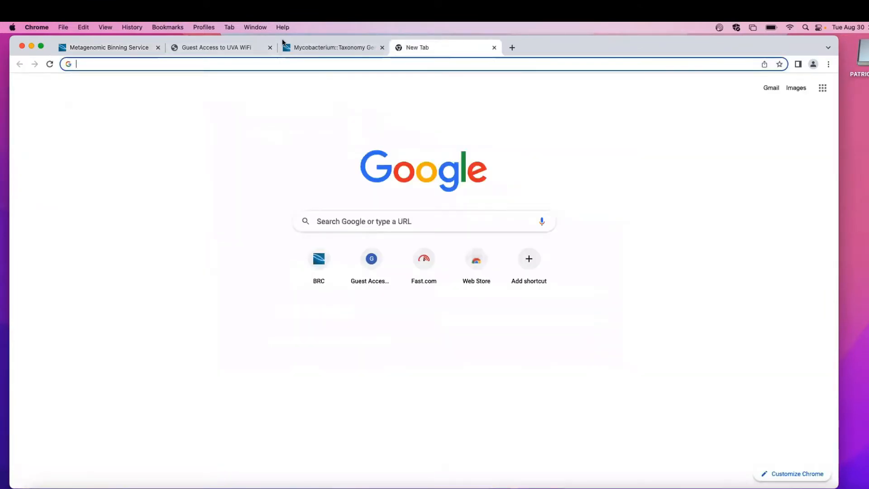
{"action": "type", "text": "wv"}
{"action": "key", "text": "Return"}
{"action": "mouse_move", "coordinate": [355, 86]}
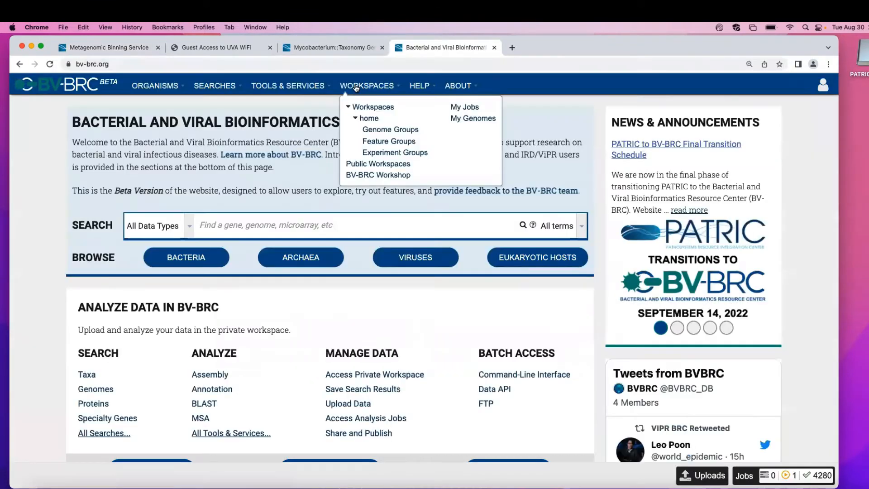
{"action": "left_click", "coordinate": [378, 174]}
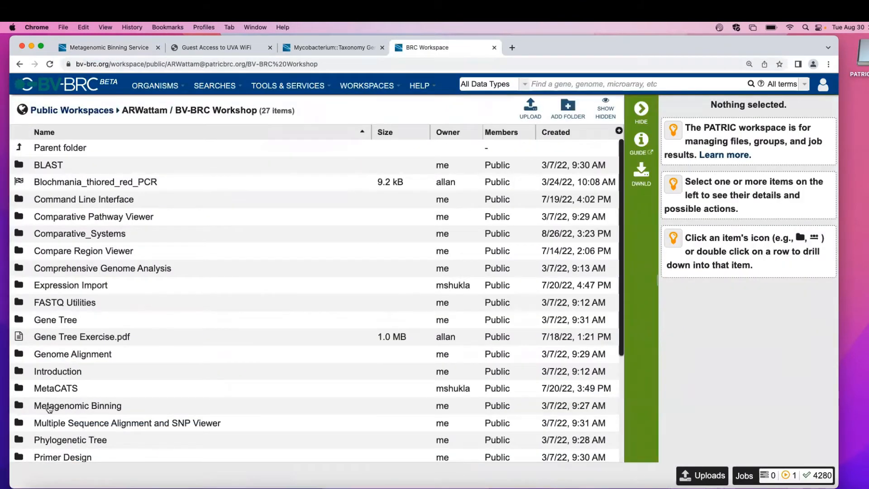
{"action": "left_click", "coordinate": [20, 406]}
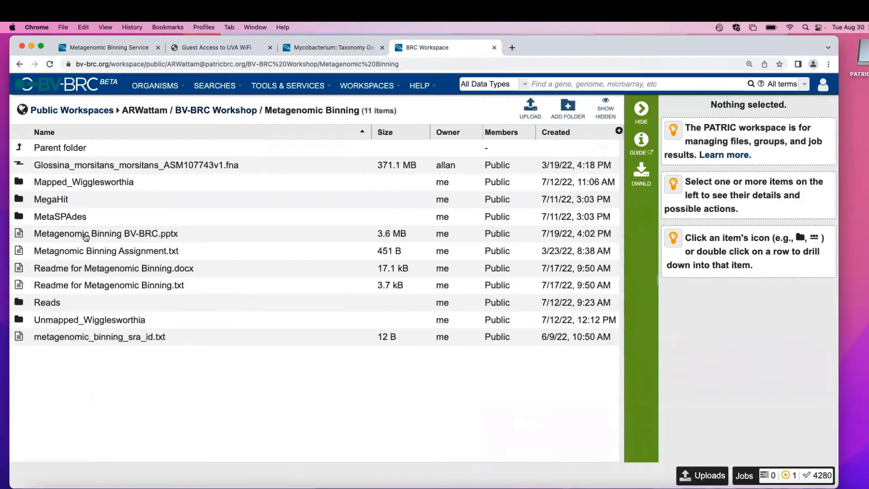
{"action": "left_click", "coordinate": [19, 284]}
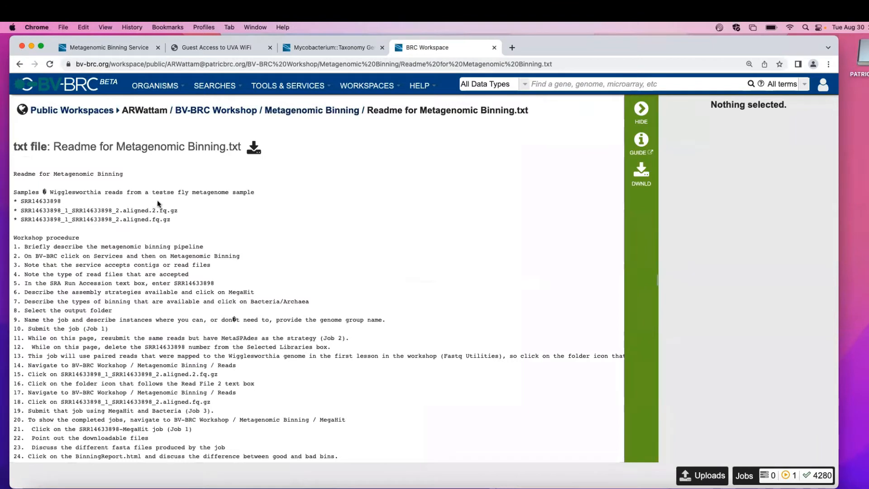
Copy the accession SRR14633898 from the readme, enter it as the binning job's SRA run accession, and add it to the selected libraries
{"action": "double_click", "coordinate": [43, 201]}
{"action": "key", "text": "super+c"}
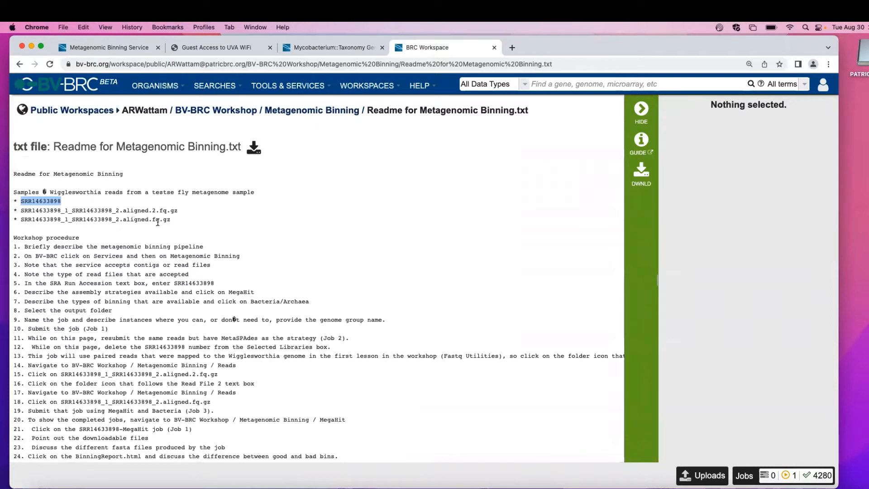
{"action": "key", "text": "super+Tab"}
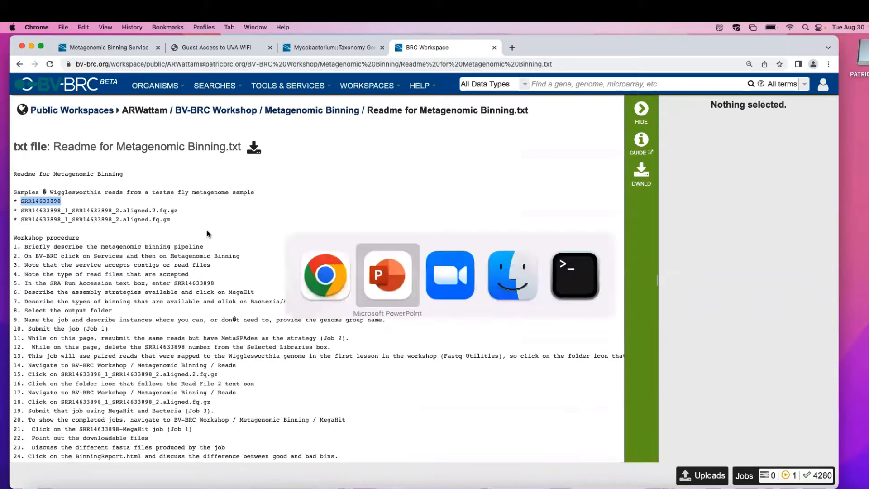
{"action": "left_click", "coordinate": [327, 49]}
{"action": "left_click", "coordinate": [106, 48]}
{"action": "left_click", "coordinate": [360, 344]}
{"action": "key", "text": "super+v"}
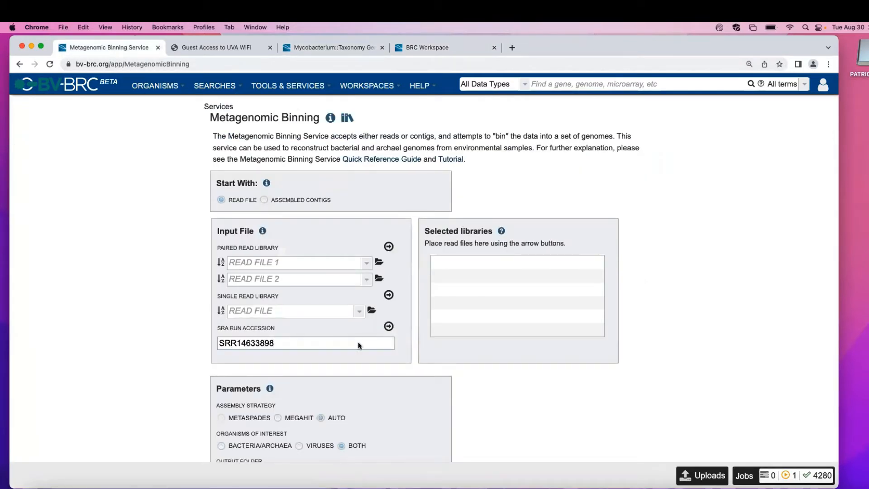
{"action": "left_click", "coordinate": [390, 326]}
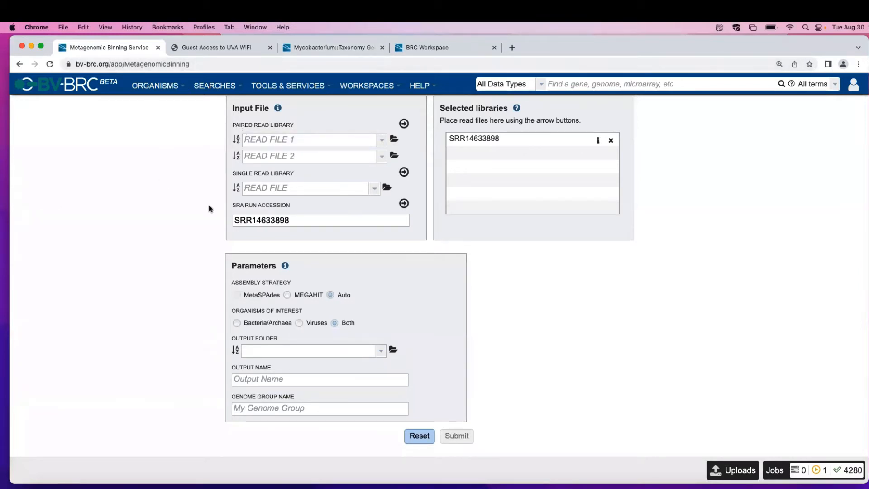
Choose SRR14633898_1_SRR14633898_2.aligned.2.fq.gz from the public BV-BRC Workshop / Metagenomic Binning / Reads folder as Read File 1 of the paired library
{"action": "scroll", "coordinate": [208, 205], "scroll_direction": "up", "scroll_amount": 3}
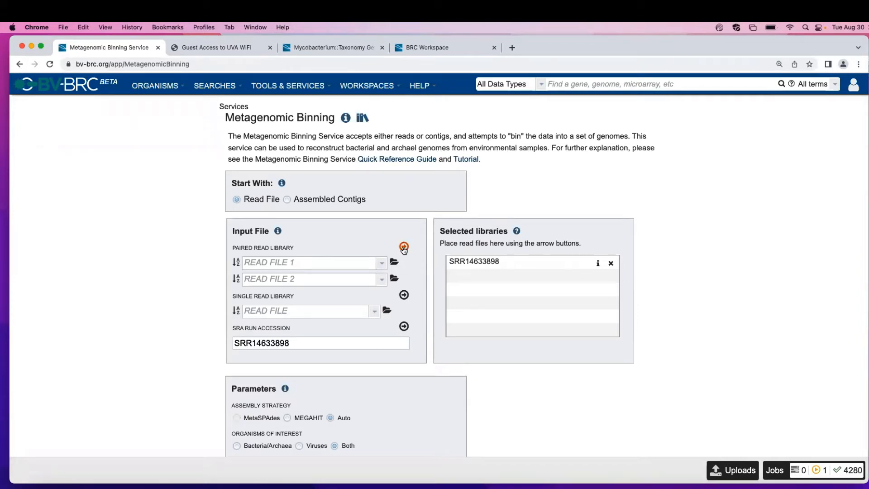
{"action": "left_click", "coordinate": [394, 263]}
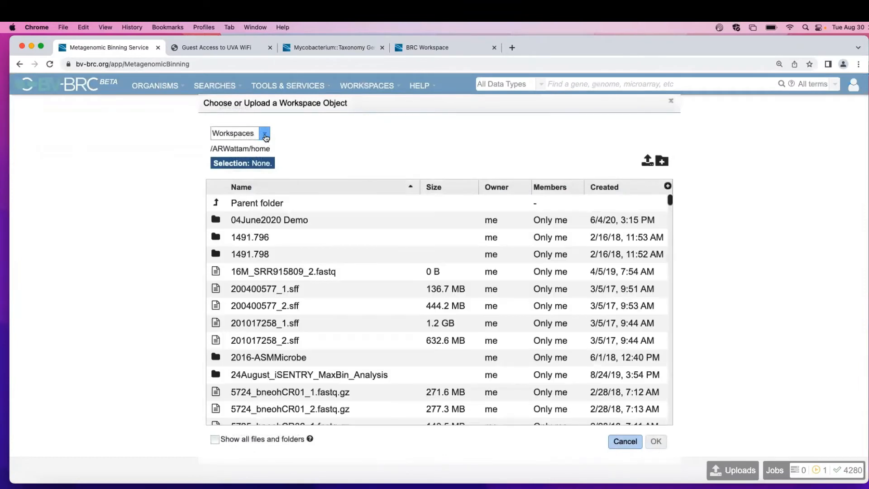
{"action": "left_click", "coordinate": [265, 133]}
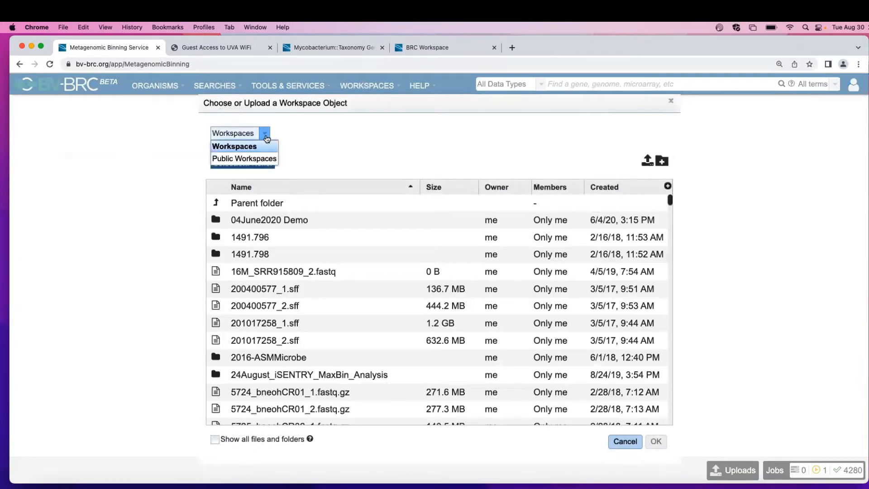
{"action": "left_click", "coordinate": [238, 157]}
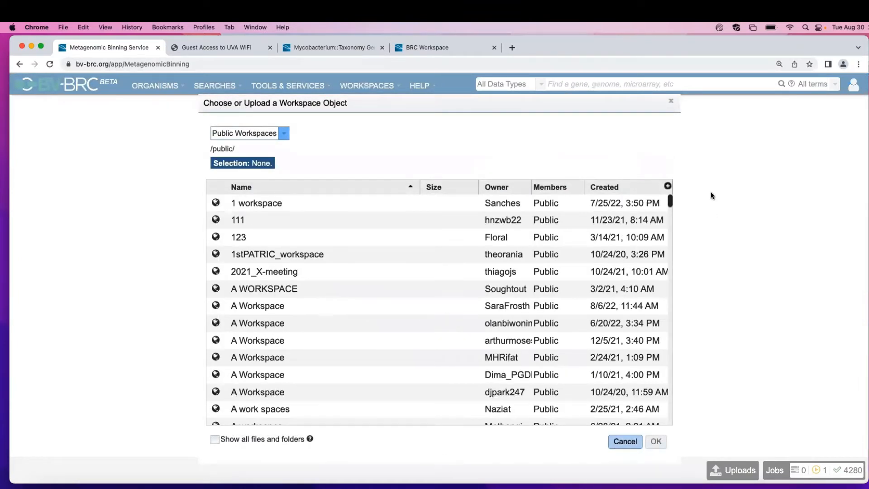
{"action": "left_click_drag", "start_coordinate": [669, 206], "coordinate": [670, 216]}
{"action": "double_click", "coordinate": [217, 242]}
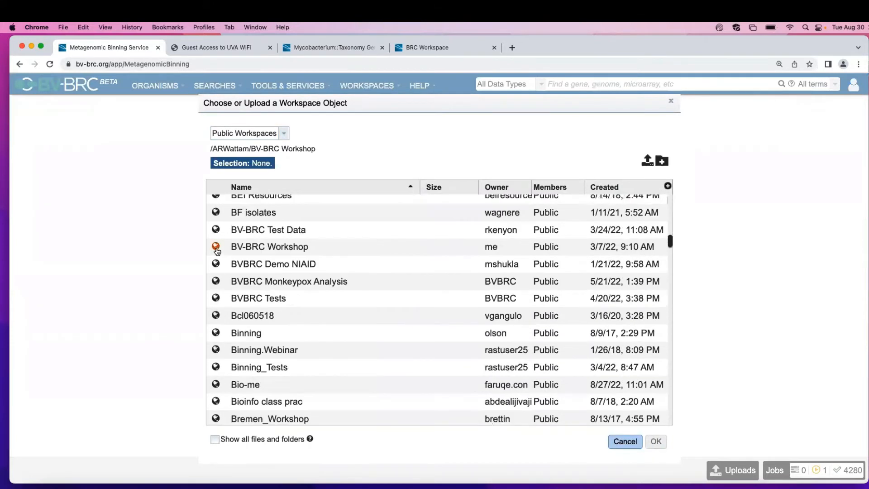
{"action": "scroll", "coordinate": [222, 348], "scroll_direction": "down", "scroll_amount": 5}
{"action": "double_click", "coordinate": [222, 347]}
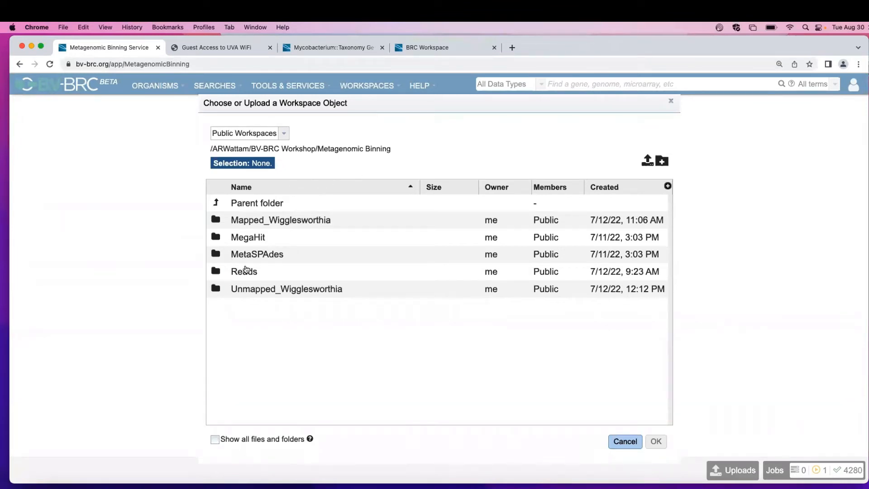
{"action": "double_click", "coordinate": [216, 271]}
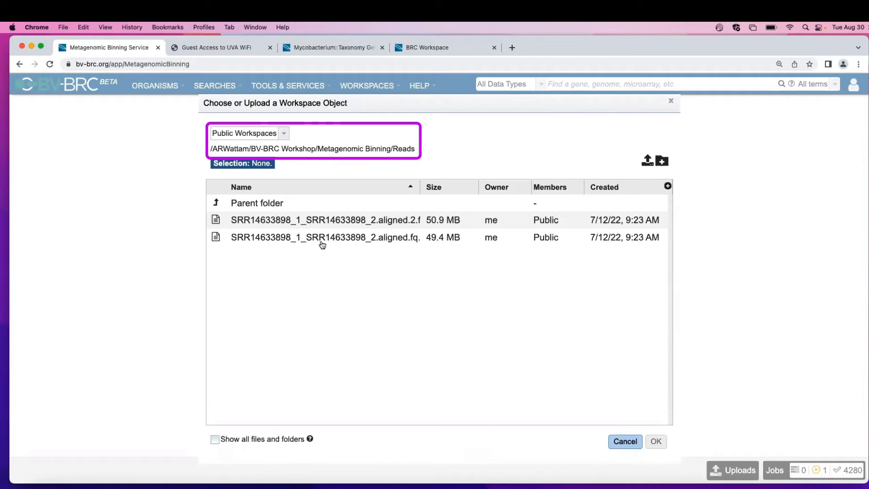
{"action": "left_click", "coordinate": [341, 219]}
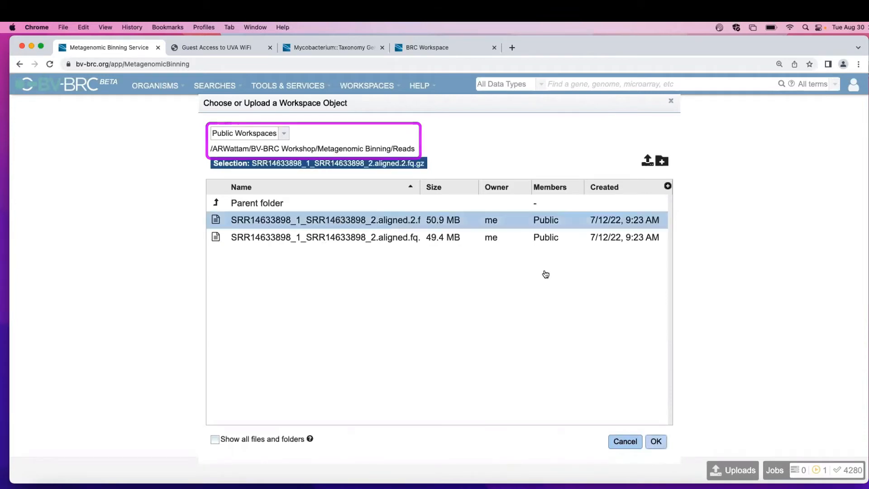
{"action": "left_click", "coordinate": [656, 441]}
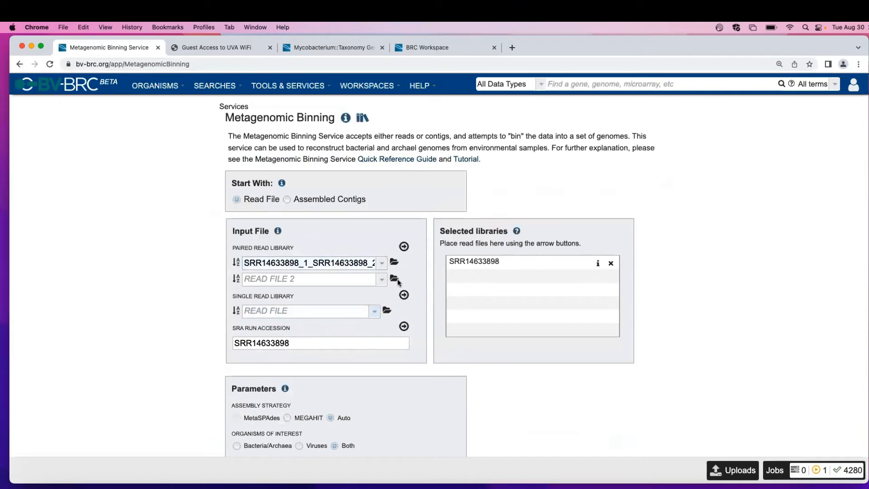
Choose SRR14633898_1_SRR14633898_2.aligned.fq.gz from the same public workshop Reads folder as Read File 2 of the paired library
{"action": "left_click", "coordinate": [393, 280]}
{"action": "left_click", "coordinate": [264, 132]}
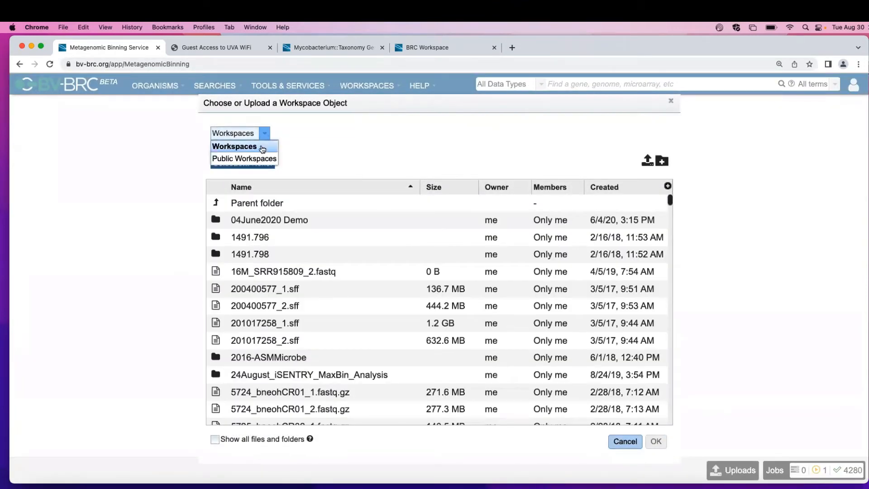
{"action": "left_click", "coordinate": [256, 159]}
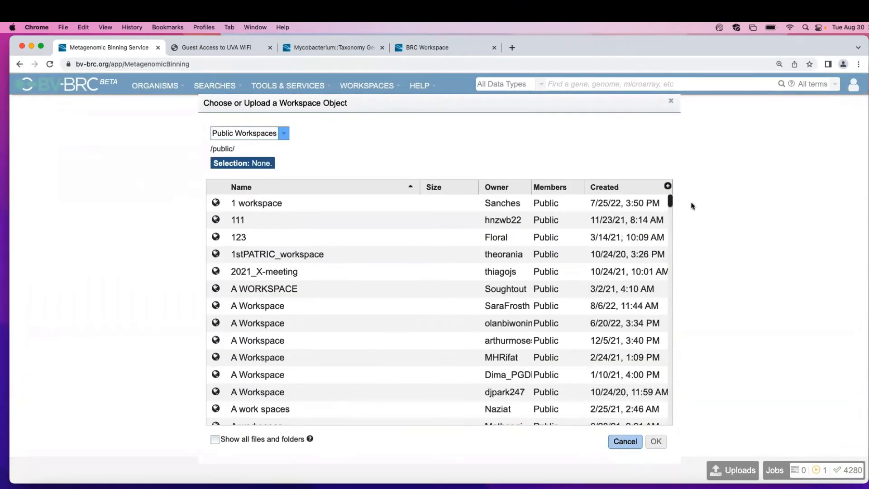
{"action": "scroll", "coordinate": [231, 227], "scroll_direction": "down", "scroll_amount": 10}
{"action": "double_click", "coordinate": [231, 228]}
{"action": "scroll", "coordinate": [403, 244], "scroll_direction": "down", "scroll_amount": 3}
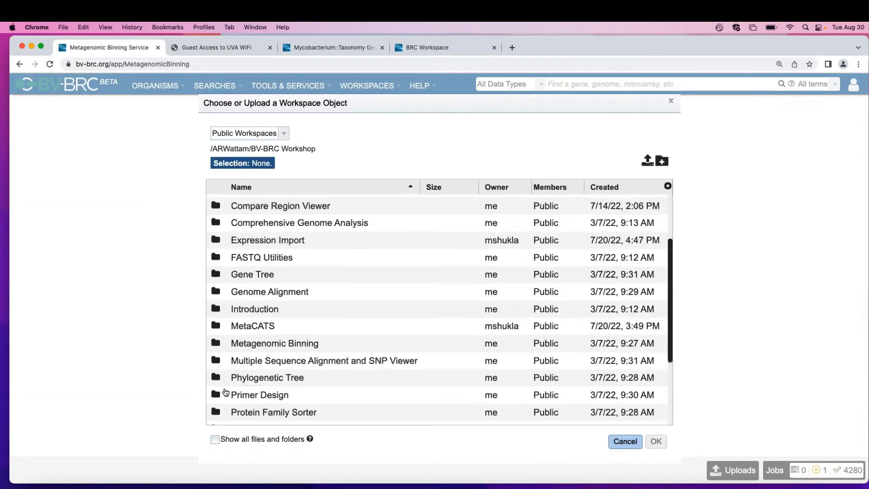
{"action": "double_click", "coordinate": [220, 344]}
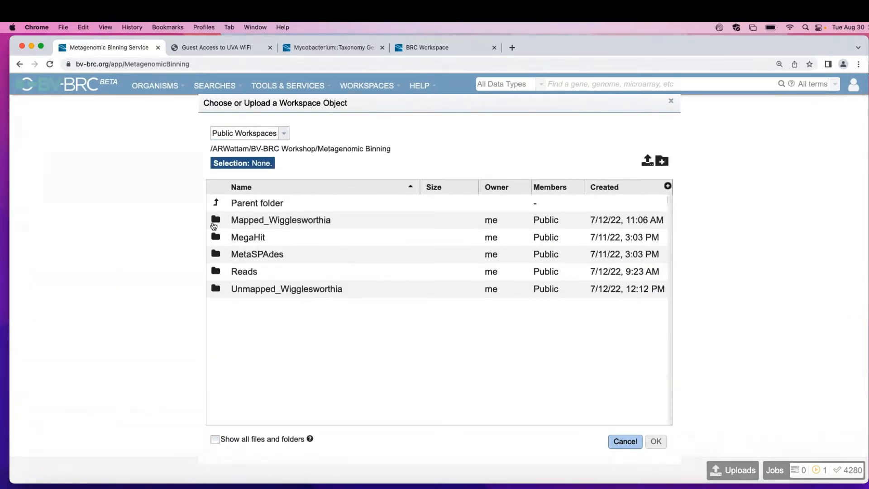
{"action": "double_click", "coordinate": [228, 273]}
{"action": "left_click", "coordinate": [388, 239]}
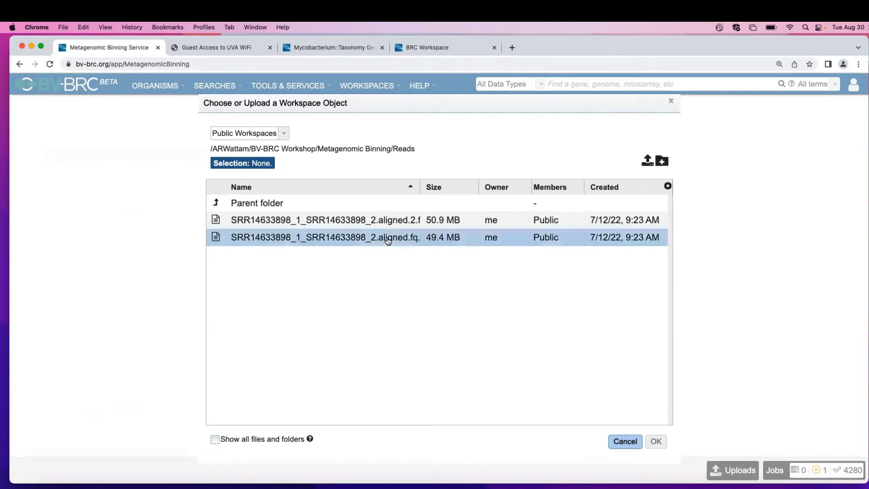
{"action": "left_click", "coordinate": [656, 441]}
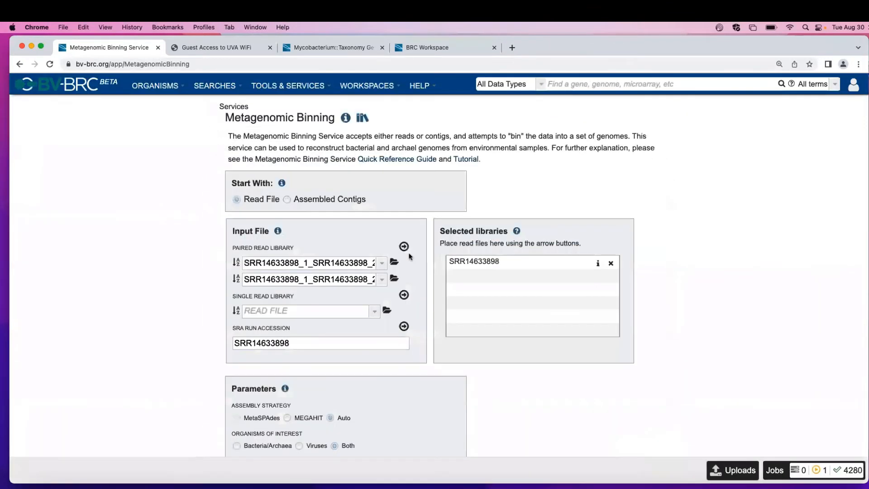
Add the paired read library to the selected libraries and remove the SRR14633898 accession entry from that list
{"action": "left_click", "coordinate": [403, 247]}
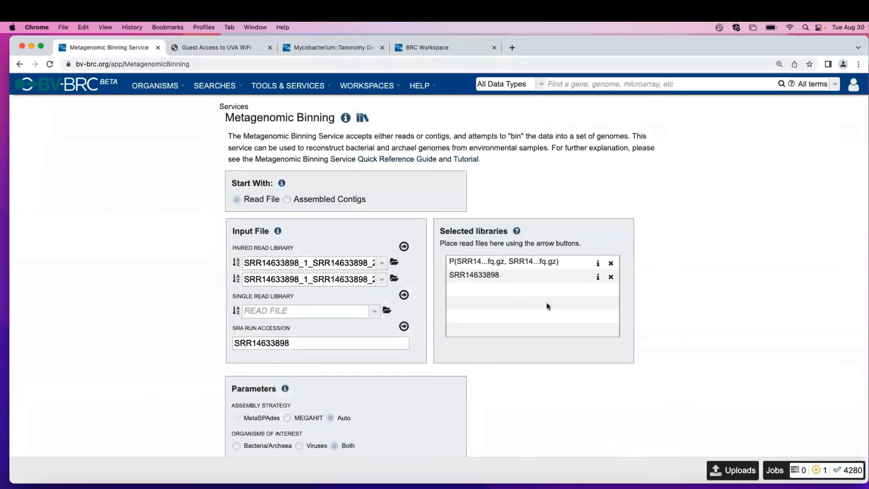
{"action": "left_click", "coordinate": [611, 278]}
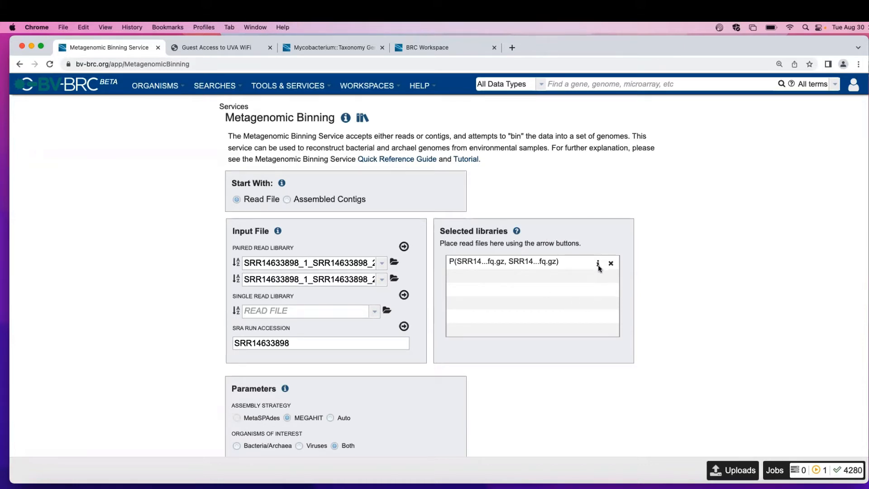
{"action": "mouse_move", "coordinate": [598, 264]}
Open the SRR14633898_Metaspades_unmapped job result in the workshop's Metagenomic Binning / MetaSPAdes folder and examine the details of bin.1.42862.fa and bin.1.42862
{"action": "left_click", "coordinate": [368, 86]}
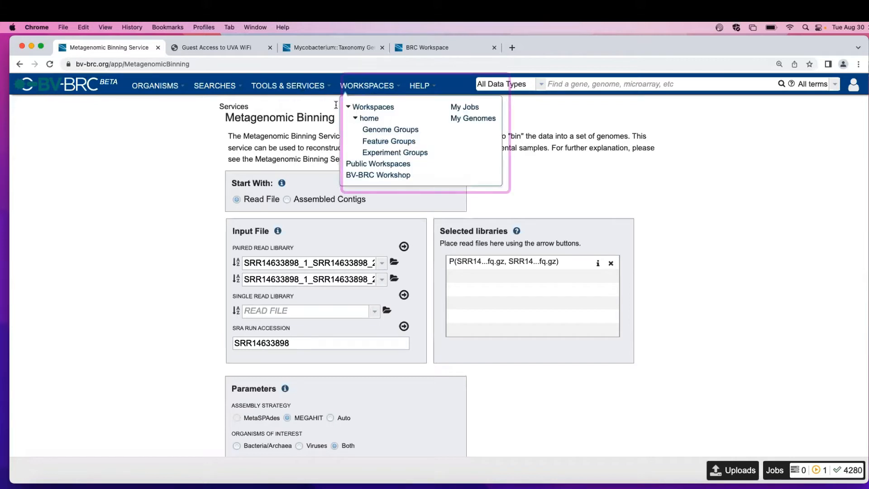
{"action": "left_click", "coordinate": [367, 174]}
{"action": "left_click", "coordinate": [18, 405]}
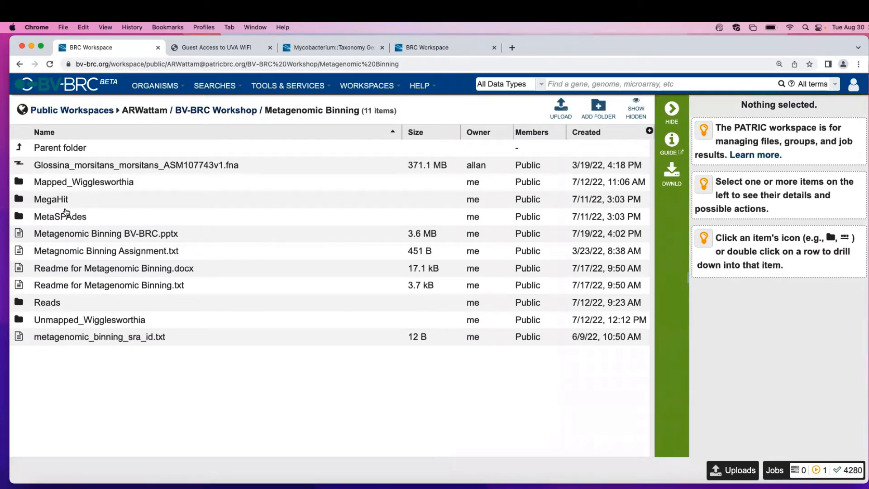
{"action": "left_click", "coordinate": [18, 217]}
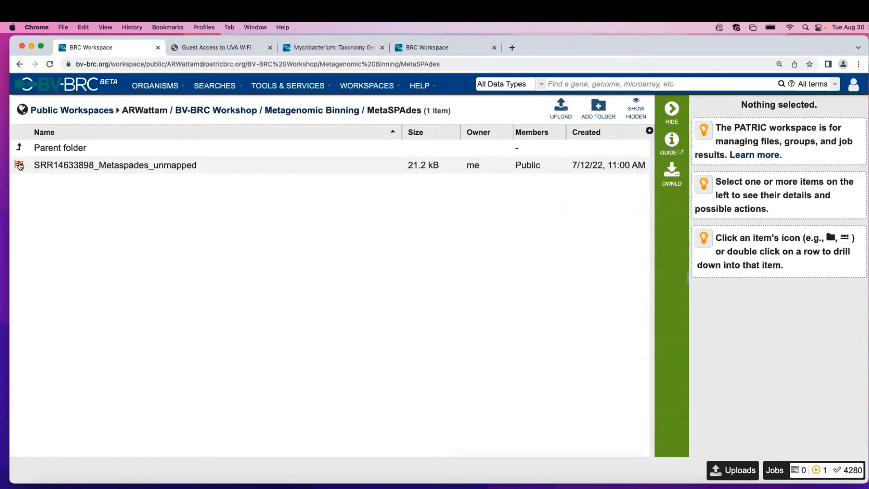
{"action": "left_click", "coordinate": [19, 164]}
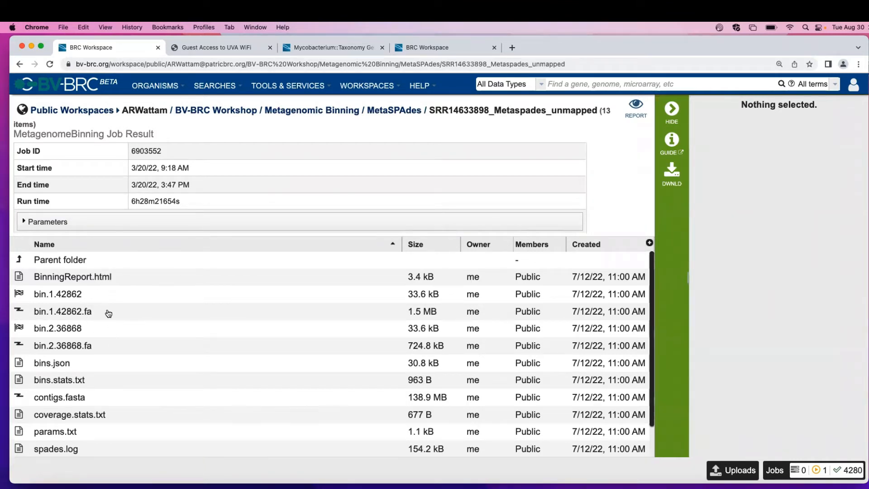
{"action": "left_click", "coordinate": [92, 313]}
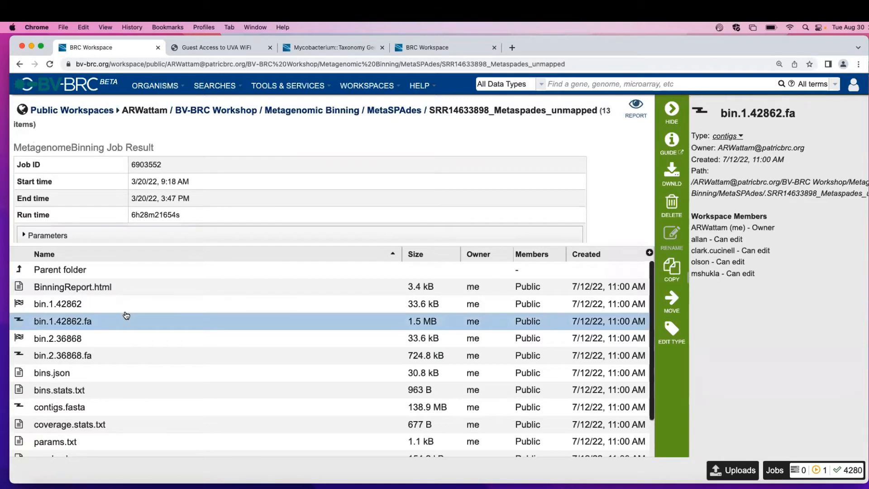
{"action": "left_click", "coordinate": [101, 304]}
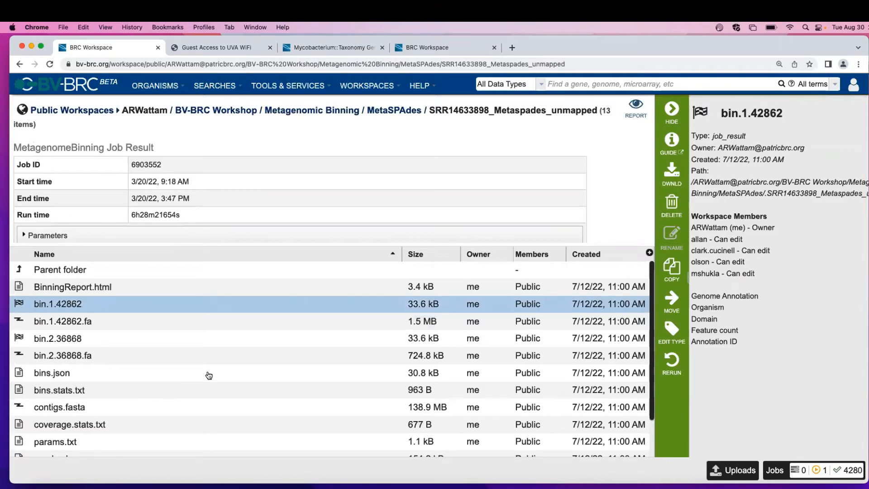
Look through the remaining output files of the SRR14633898_Metaspades_unmapped job and view the details of contigs.fasta
{"action": "scroll", "coordinate": [629, 324], "scroll_direction": "down", "scroll_amount": 2}
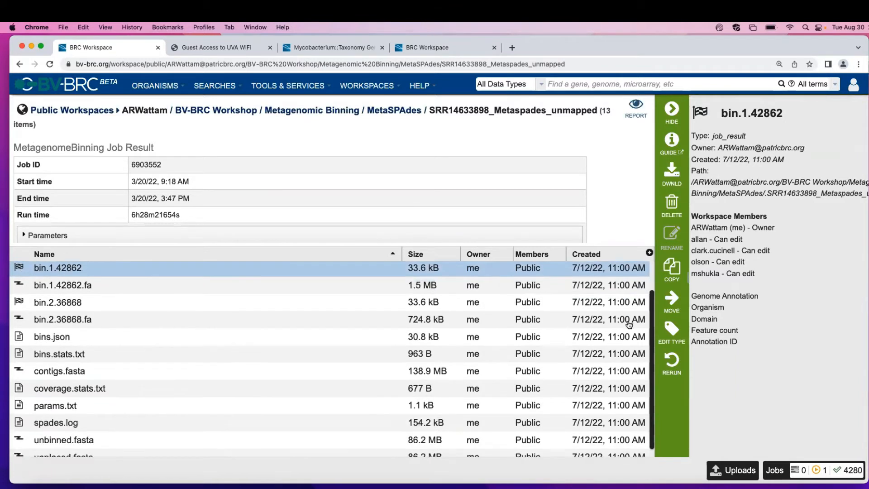
{"action": "scroll", "coordinate": [629, 324], "scroll_direction": "down", "scroll_amount": 1}
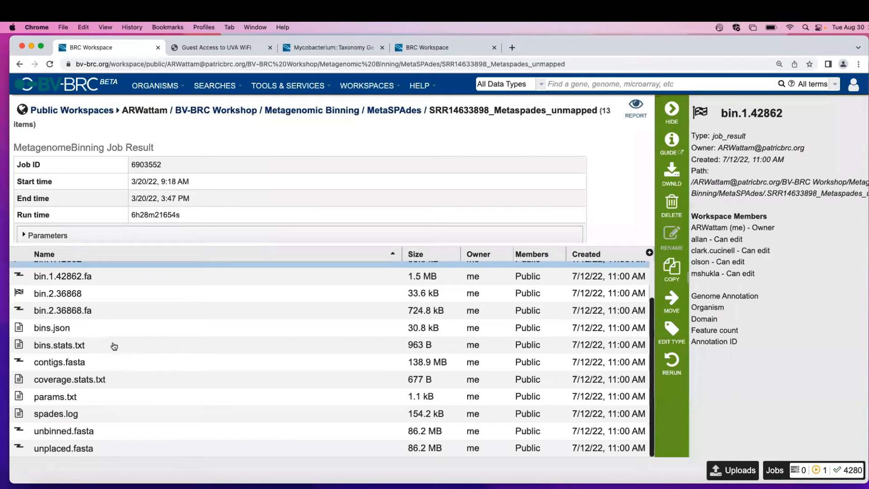
{"action": "left_click", "coordinate": [121, 367]}
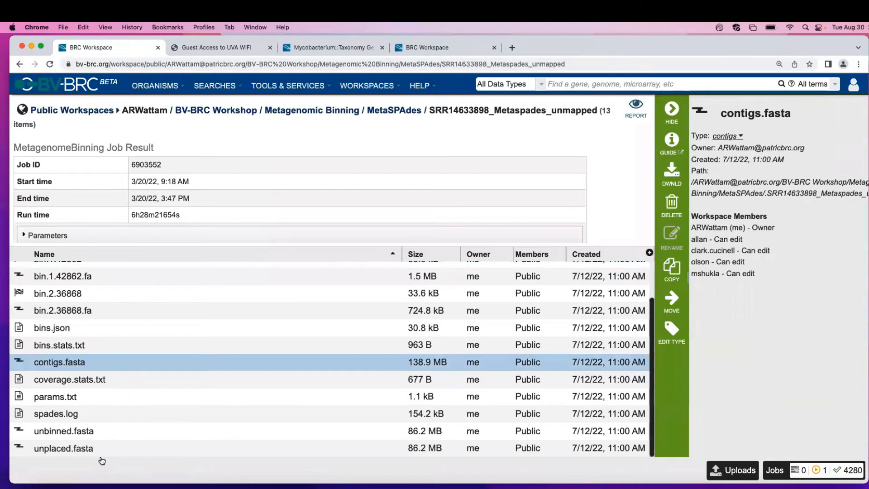
Open BinningReport.html of the MetaSPAdes job and examine the quality values of the good and bad bins at a larger zoom
{"action": "scroll", "coordinate": [113, 397], "scroll_direction": "up", "scroll_amount": 3}
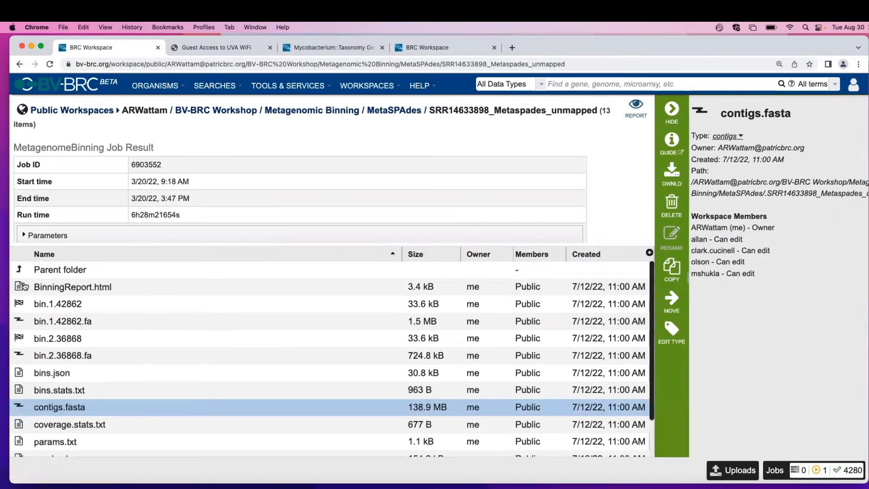
{"action": "double_click", "coordinate": [28, 285]}
{"action": "scroll", "coordinate": [120, 258], "scroll_direction": "down", "scroll_amount": 3}
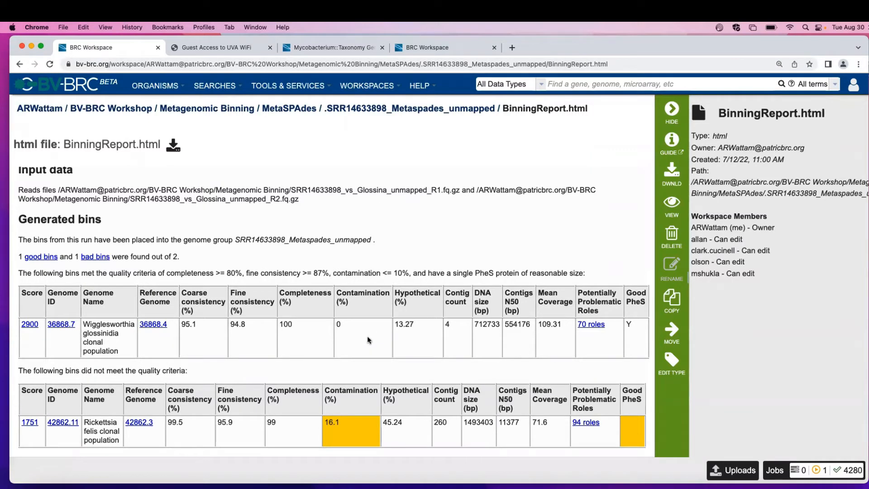
{"action": "key", "text": "super+equal"}
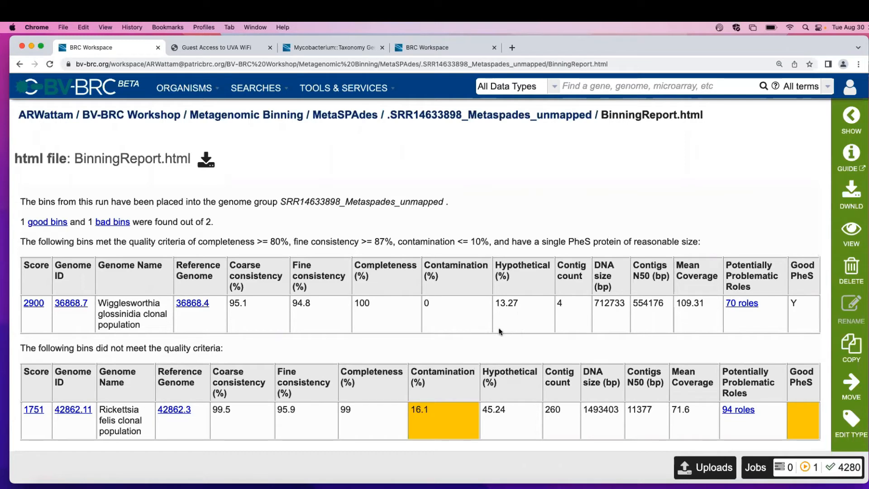
{"action": "scroll", "coordinate": [380, 369], "scroll_direction": "up", "scroll_amount": 1}
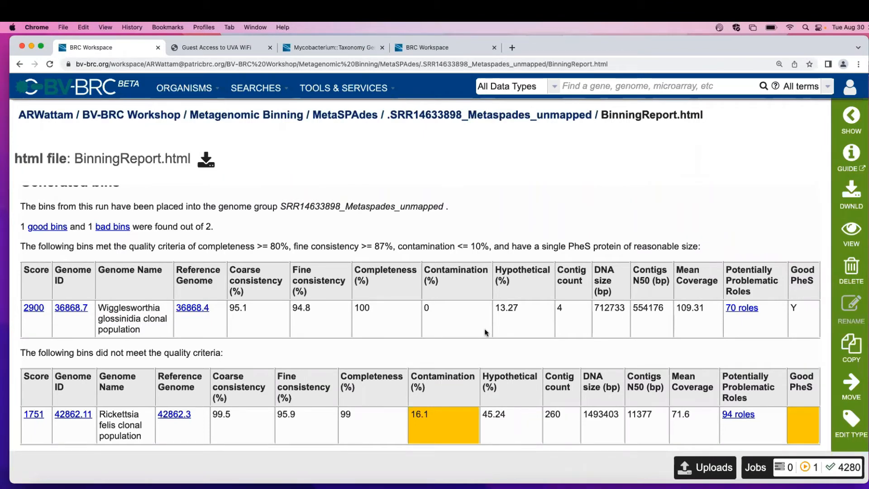
Switch to the PowerPoint slide show, review the How it Works (Phase 1) slide, and return to the binning report in Chrome
{"action": "key", "text": "super+Tab"}
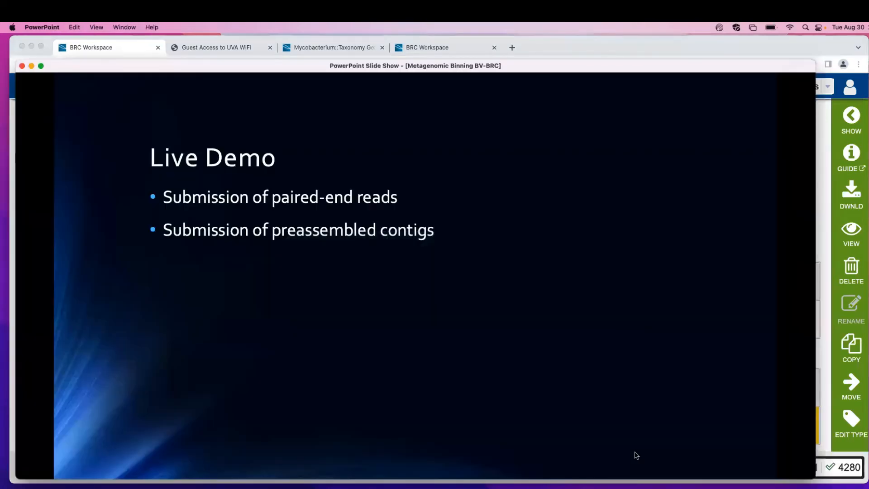
{"action": "key", "text": "Left"}
{"action": "key", "text": "Left"}
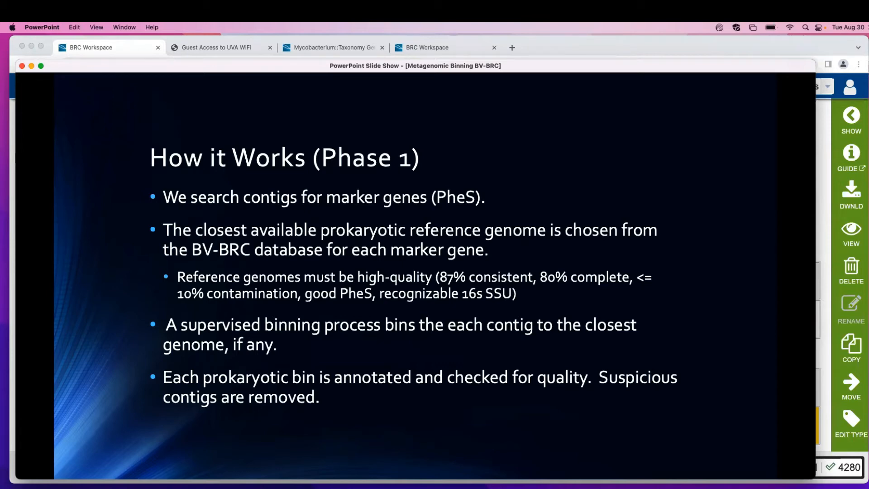
{"action": "left_click", "coordinate": [669, 48]}
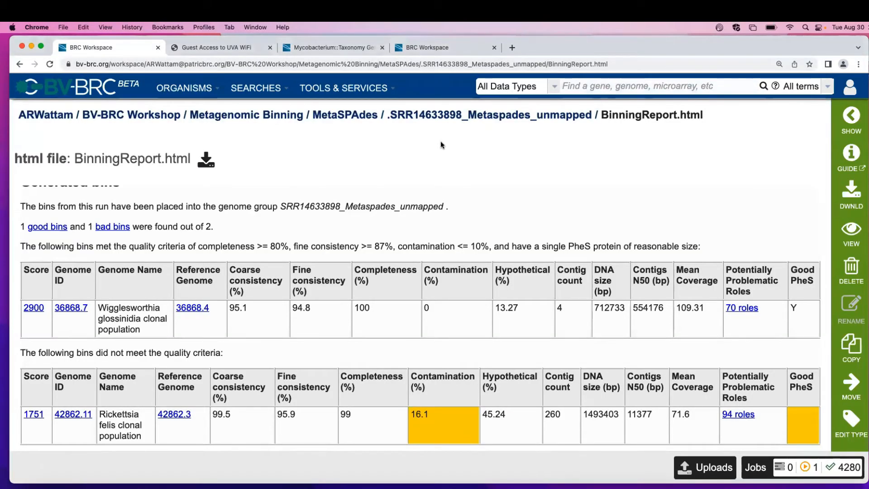
Open the BinningReport.html of the SRR14633898-MegaHit job in the Metagenomic Binning / MegaHit folder and examine its bins
{"action": "left_click", "coordinate": [244, 116]}
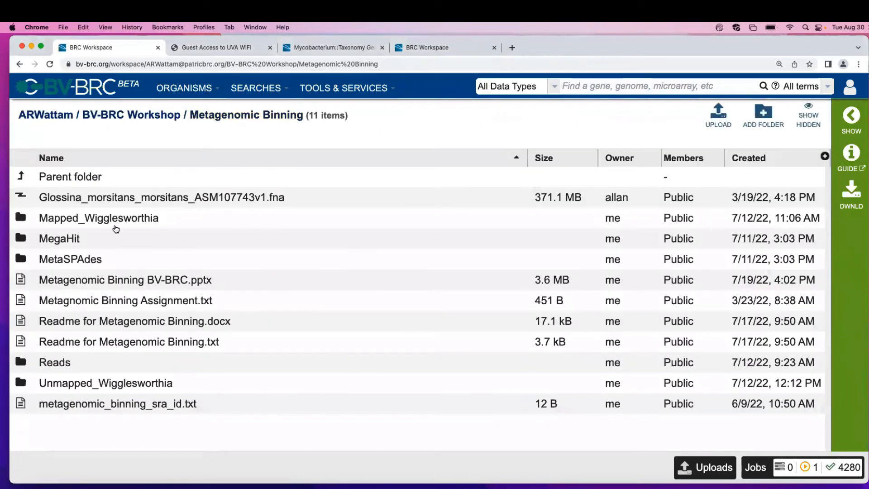
{"action": "double_click", "coordinate": [30, 241]}
{"action": "double_click", "coordinate": [28, 184]}
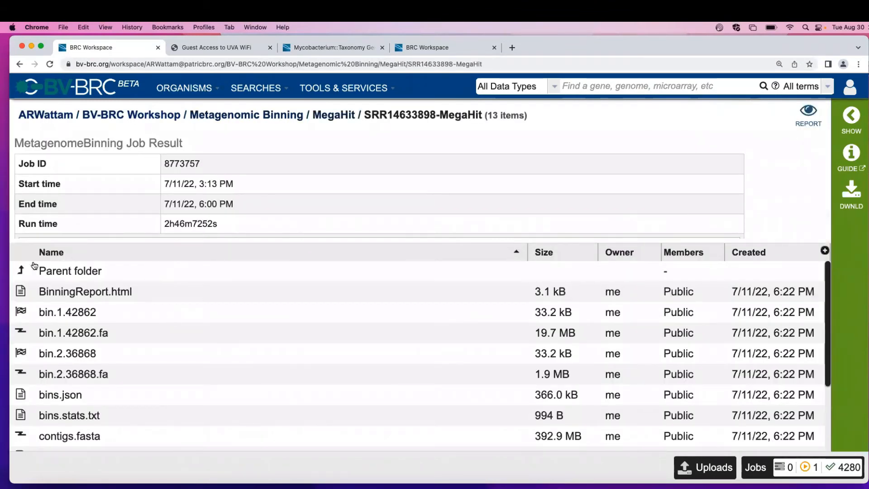
{"action": "double_click", "coordinate": [136, 291]}
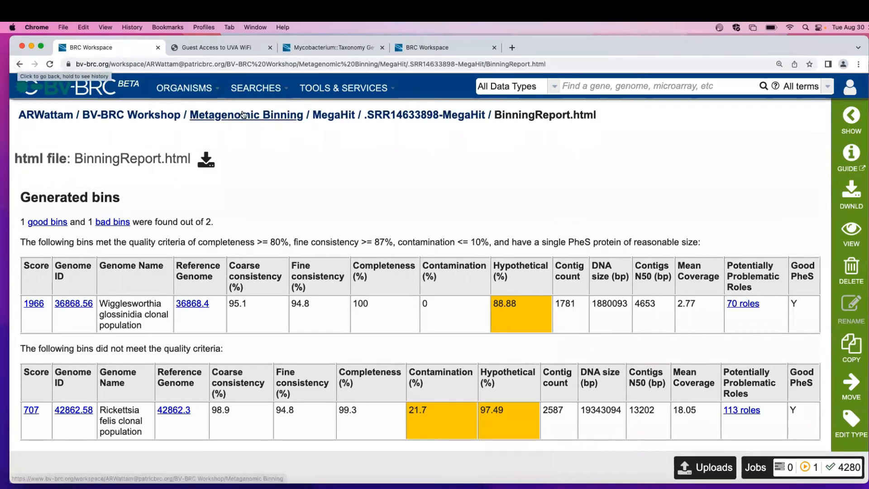
Open the BinningReport.html of the "SRR14633898 mapped to Wiggle Megahit bacteria" job in the Mapped_Wigglesworthia folder and examine its input data and bins
{"action": "left_click", "coordinate": [265, 116]}
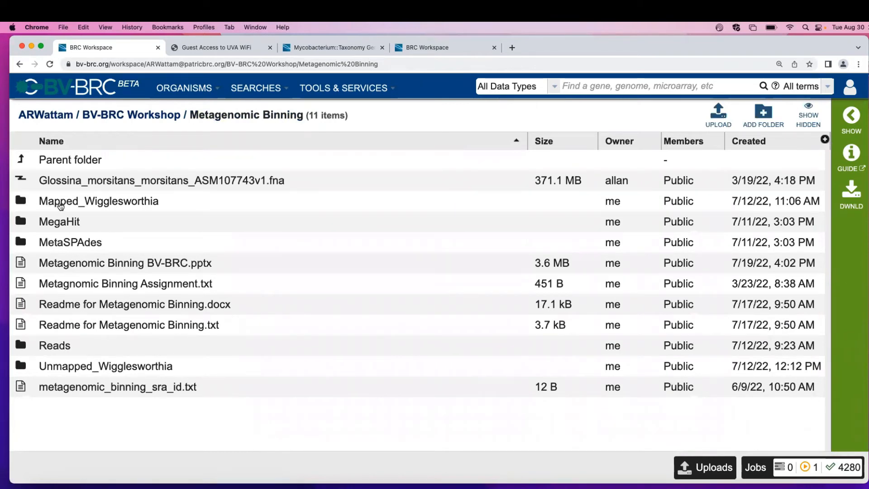
{"action": "double_click", "coordinate": [30, 202]}
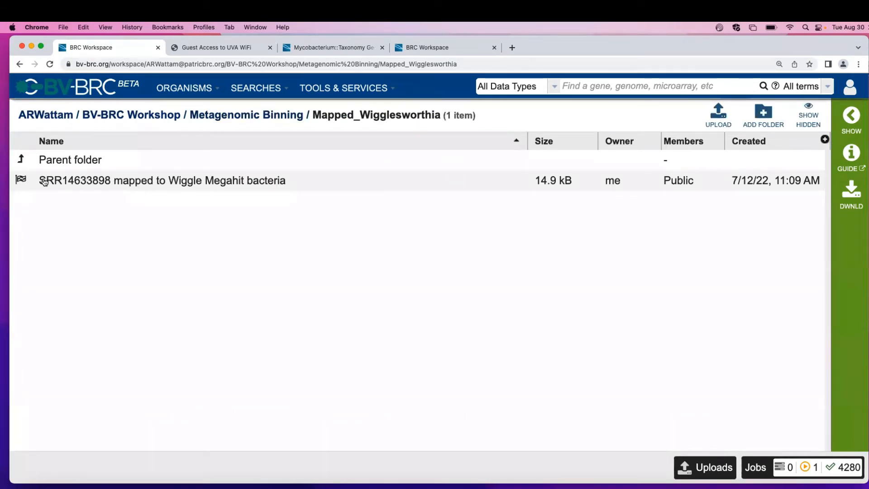
{"action": "double_click", "coordinate": [20, 181]}
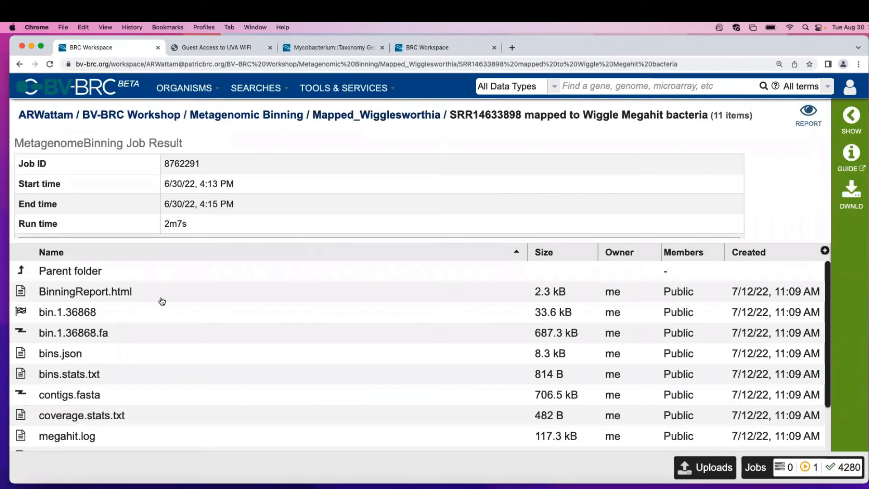
{"action": "left_click", "coordinate": [17, 293]}
{"action": "double_click", "coordinate": [16, 294]}
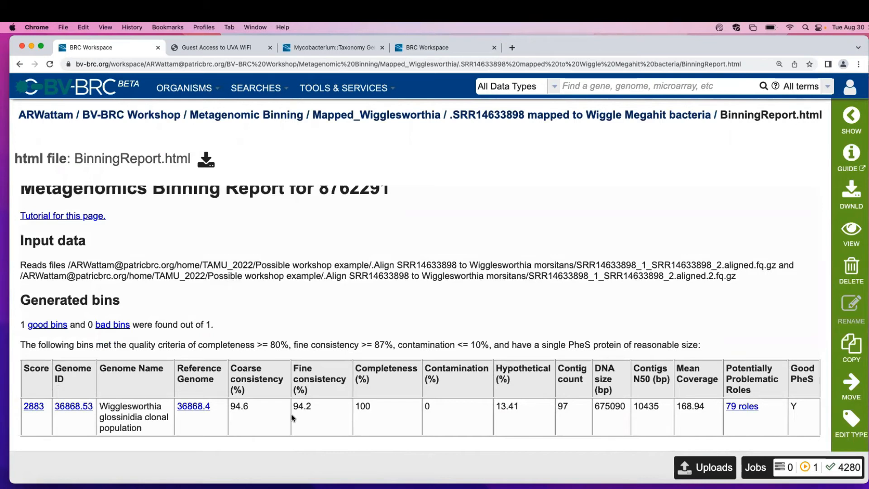
{"action": "scroll", "coordinate": [333, 263], "scroll_direction": "up", "scroll_amount": 1}
{"action": "scroll", "coordinate": [332, 263], "scroll_direction": "down", "scroll_amount": 1}
{"action": "scroll", "coordinate": [531, 354], "scroll_direction": "up", "scroll_amount": 1}
{"action": "scroll", "coordinate": [520, 407], "scroll_direction": "down", "scroll_amount": 1}
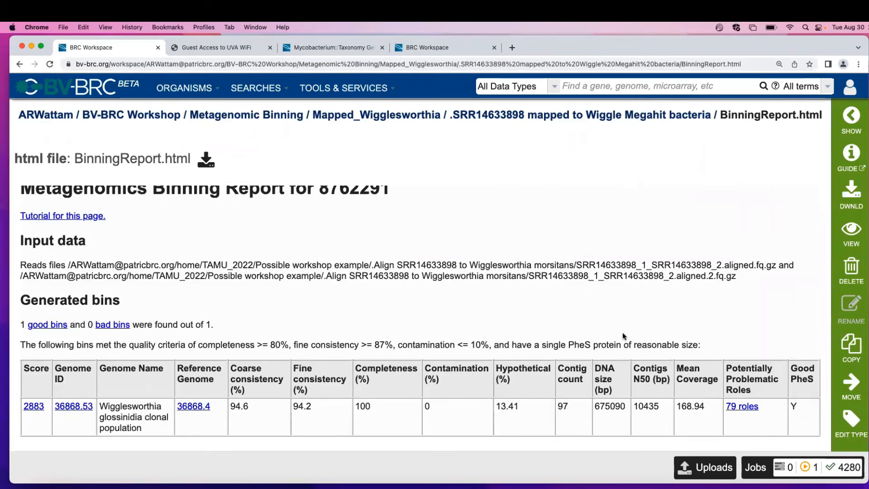
{"action": "scroll", "coordinate": [544, 325], "scroll_direction": "up", "scroll_amount": 1}
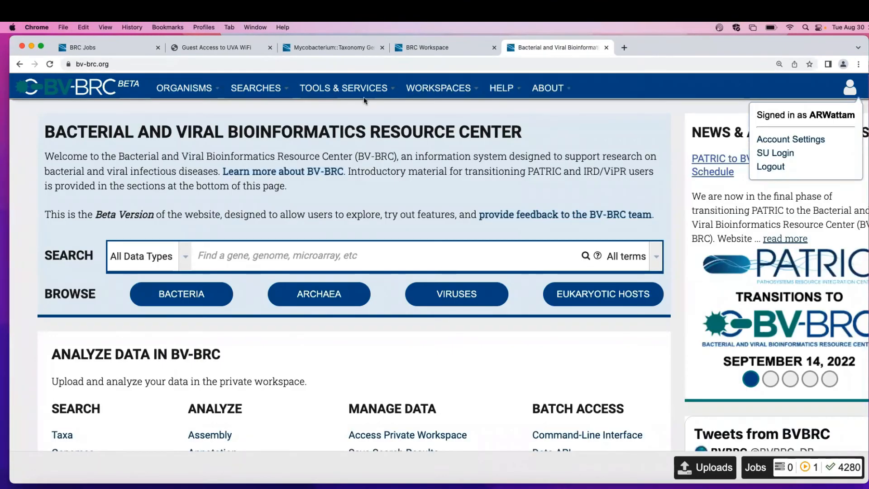
Open the list of own jobs and filter it to the MetagenomeBinning service
{"action": "mouse_move", "coordinate": [438, 88]}
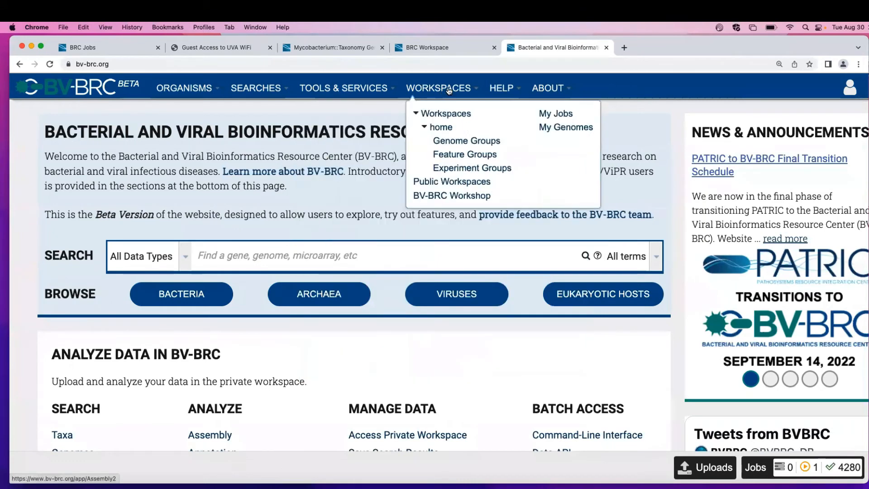
{"action": "left_click", "coordinate": [560, 116]}
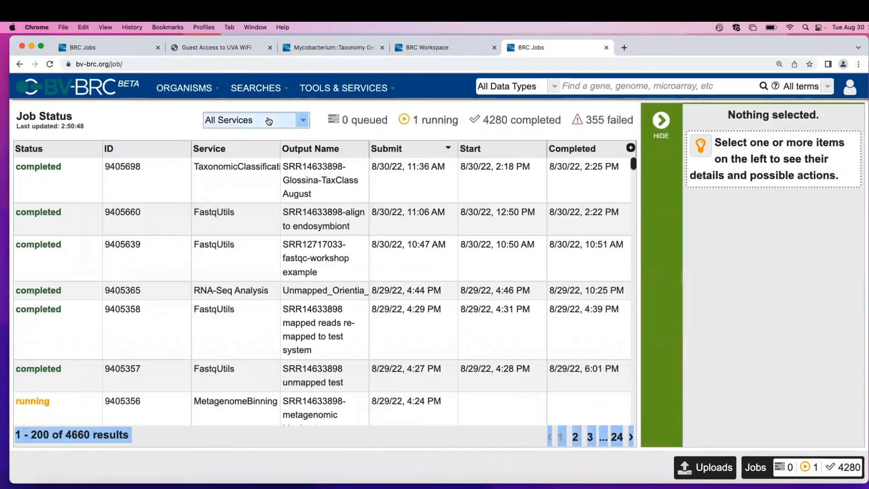
{"action": "left_click", "coordinate": [289, 121]}
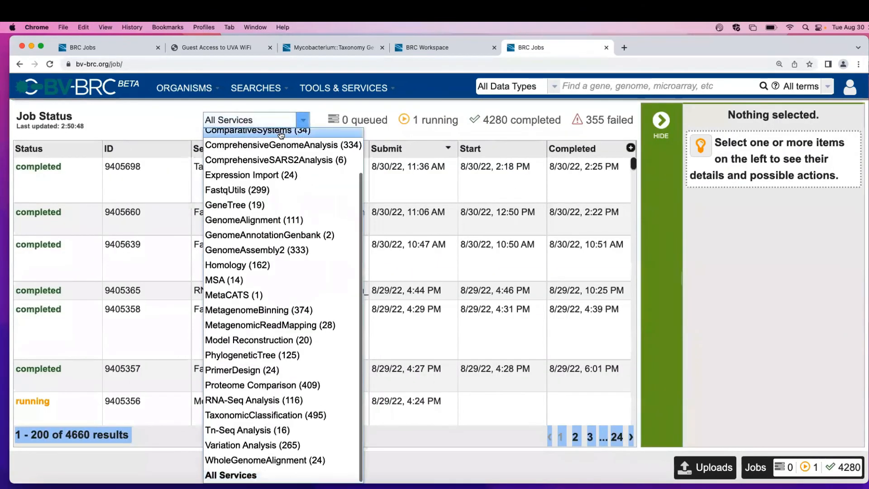
{"action": "left_click", "coordinate": [290, 123]}
{"action": "left_click", "coordinate": [290, 123]}
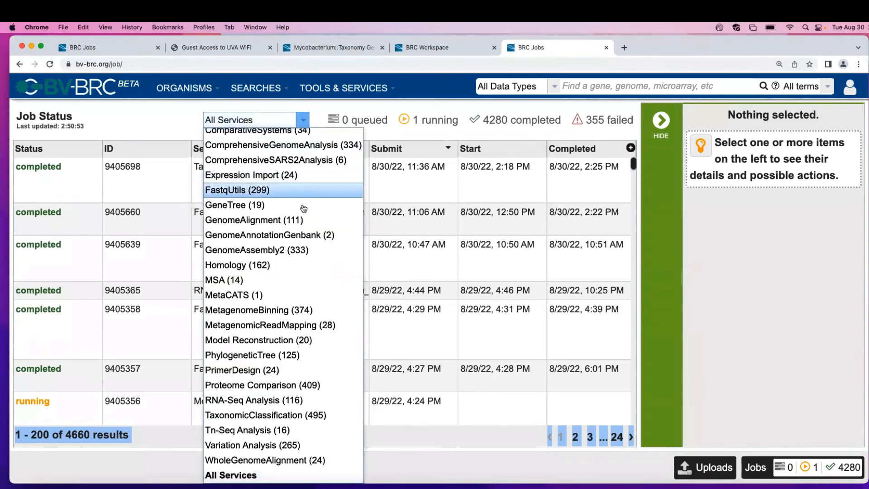
{"action": "left_click", "coordinate": [287, 311]}
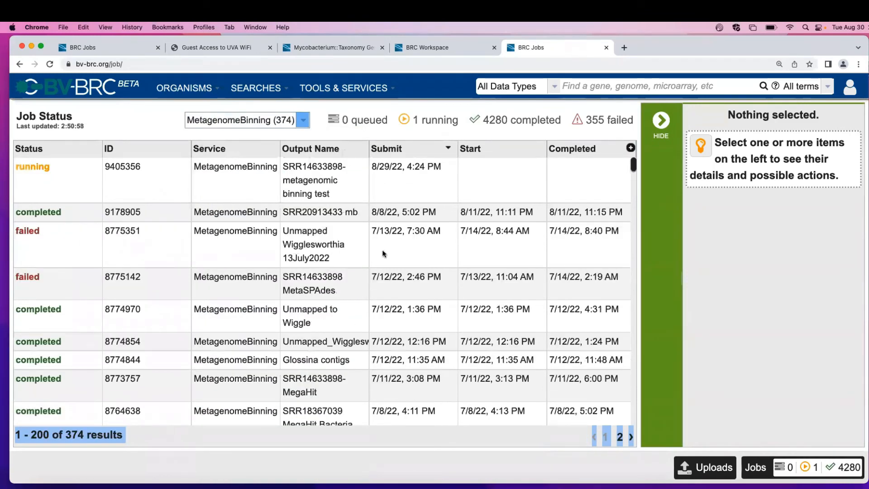
Find the completed Unmapped_Wigglesworthia job in the filtered job list and open its results
{"action": "left_click", "coordinate": [315, 259]}
{"action": "scroll", "coordinate": [316, 259], "scroll_direction": "down", "scroll_amount": 3}
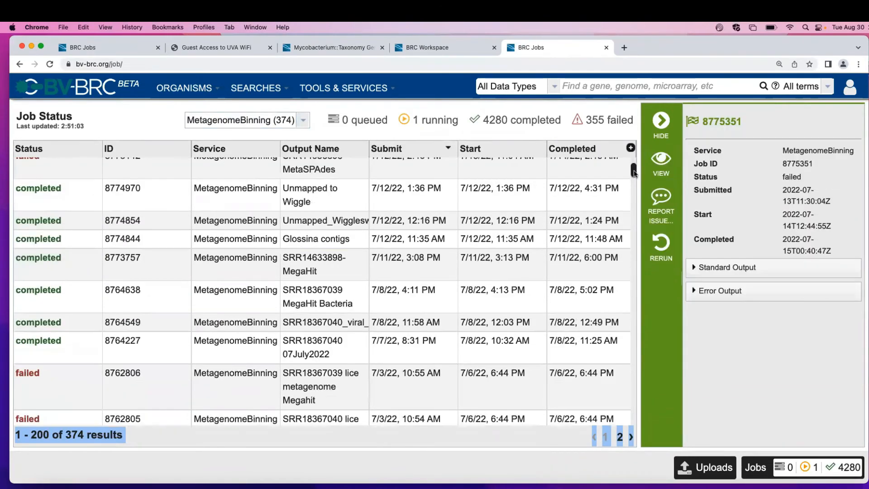
{"action": "left_click", "coordinate": [410, 219]}
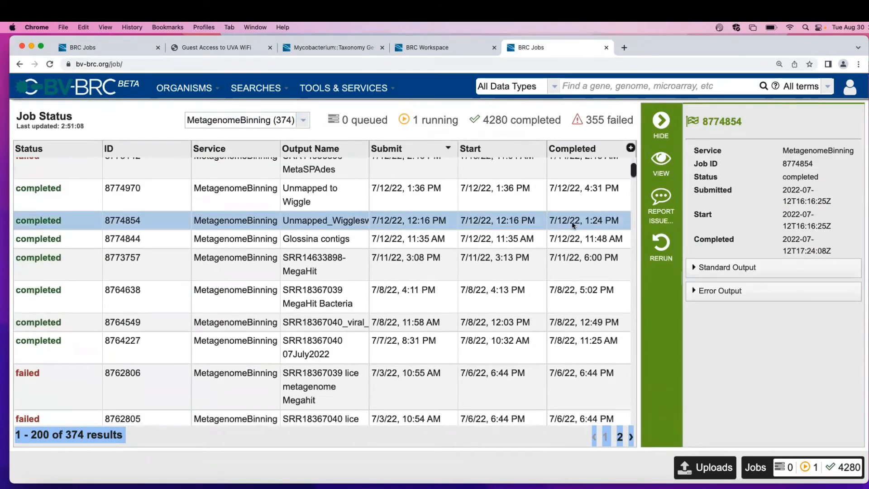
{"action": "left_click", "coordinate": [666, 164]}
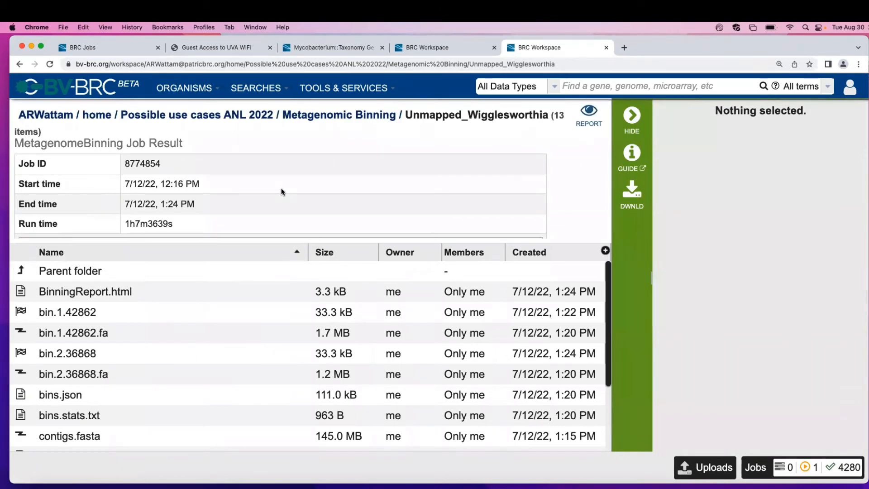
Expand the parameters of the Unmapped_Wigglesworthia job and examine its assembler, annotation settings, output path and paired-end read files
{"action": "scroll", "coordinate": [526, 166], "scroll_direction": "down", "scroll_amount": 2}
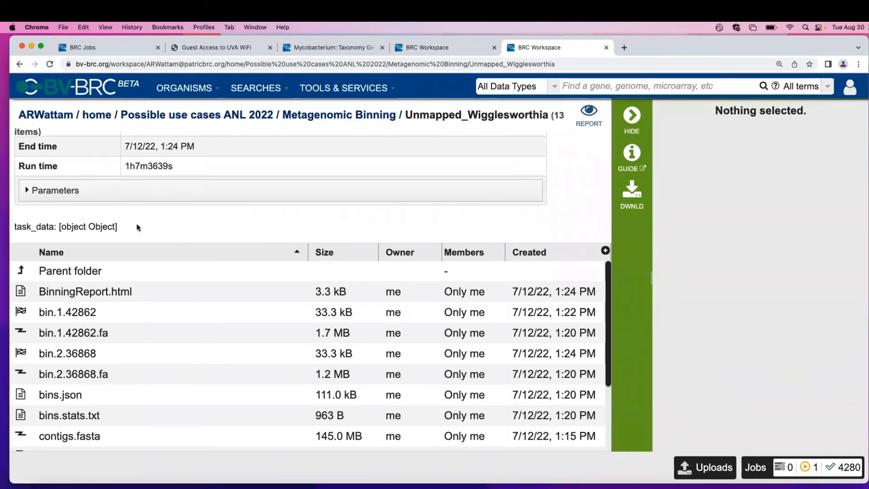
{"action": "left_click", "coordinate": [50, 191]}
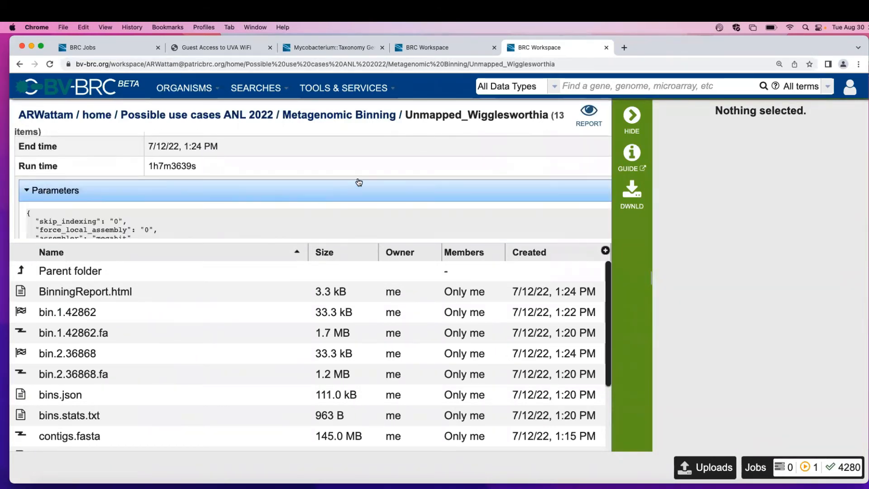
{"action": "scroll", "coordinate": [298, 204], "scroll_direction": "down", "scroll_amount": 2}
{"action": "scroll", "coordinate": [296, 207], "scroll_direction": "down", "scroll_amount": 2}
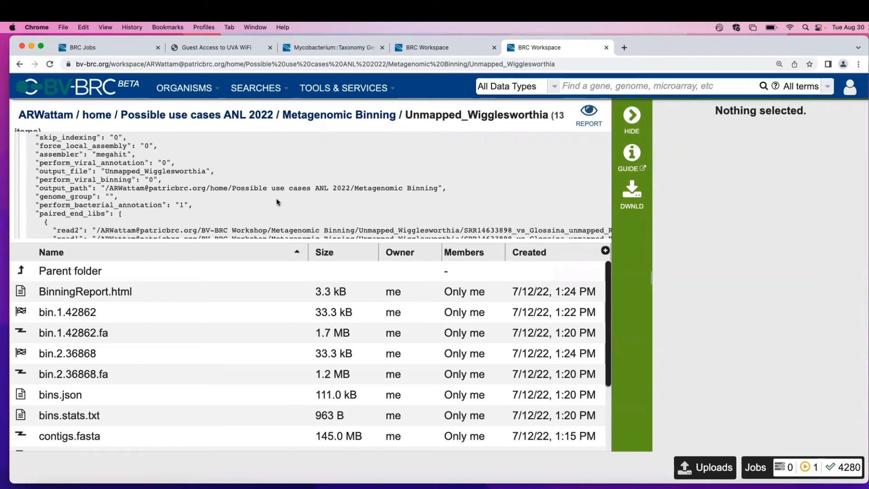
{"action": "scroll", "coordinate": [277, 200], "scroll_direction": "down", "scroll_amount": 2}
{"action": "scroll", "coordinate": [276, 199], "scroll_direction": "right", "scroll_amount": 5}
{"action": "scroll", "coordinate": [276, 197], "scroll_direction": "left", "scroll_amount": 5}
{"action": "scroll", "coordinate": [276, 197], "scroll_direction": "down", "scroll_amount": 1}
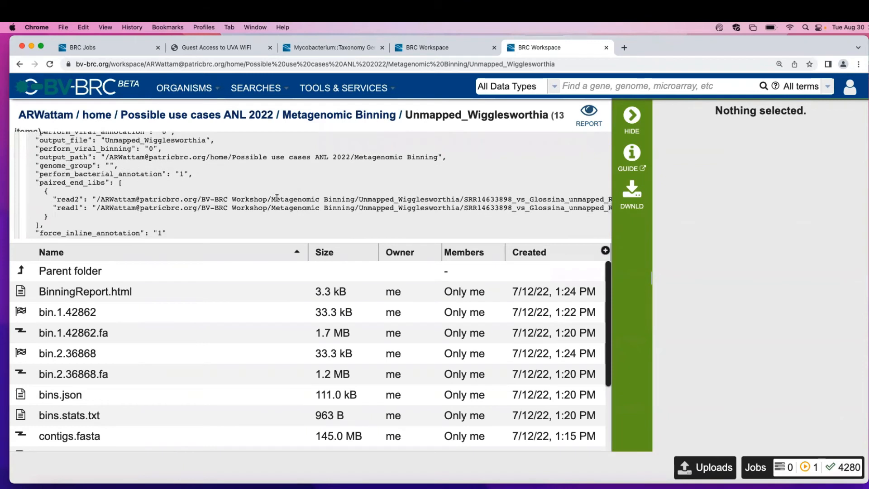
{"action": "scroll", "coordinate": [276, 197], "scroll_direction": "down", "scroll_amount": 2}
{"action": "scroll", "coordinate": [276, 196], "scroll_direction": "up", "scroll_amount": 4}
{"action": "scroll", "coordinate": [277, 201], "scroll_direction": "up", "scroll_amount": 1}
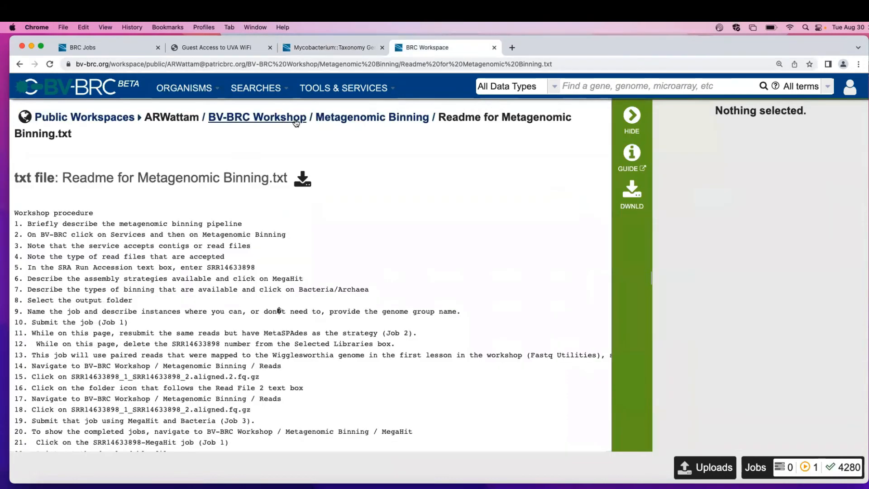
Close the job result page and open the SRR14633898_Metaspades_unmapped result in the public workshop's Metagenomic Binning / MetaSPAdes folder
{"action": "key", "text": "super+w"}
{"action": "left_click", "coordinate": [335, 117]}
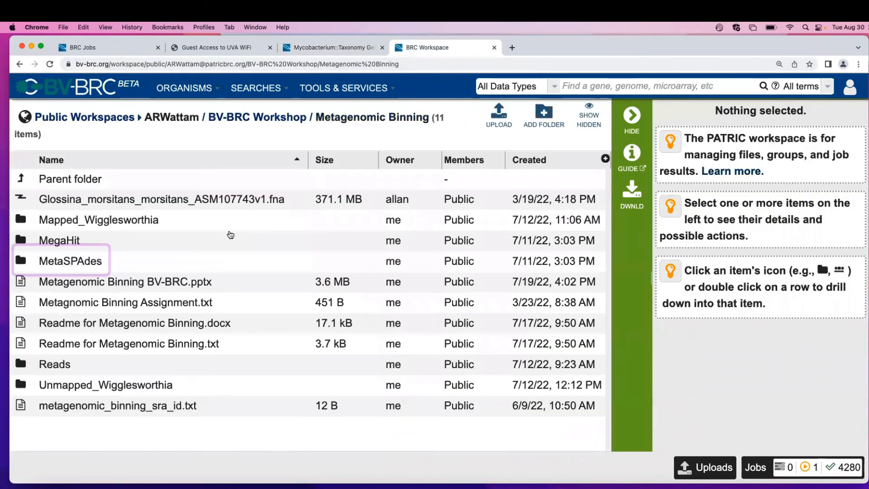
{"action": "double_click", "coordinate": [47, 271]}
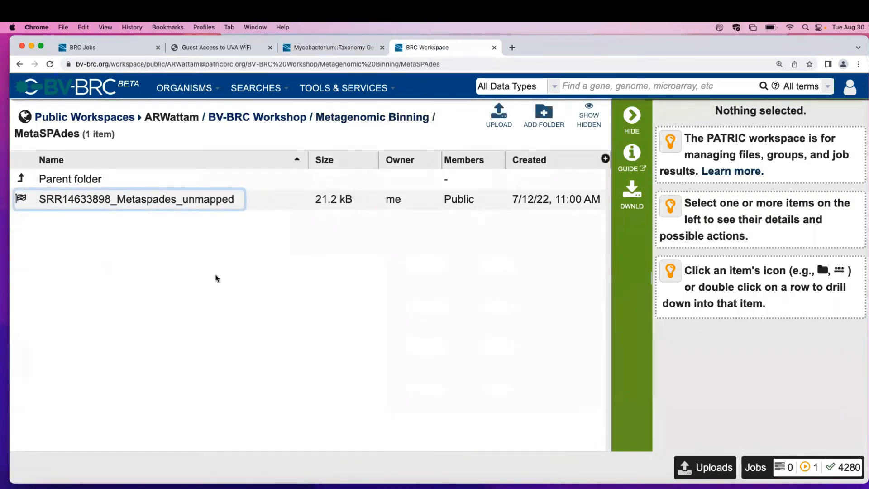
{"action": "left_click", "coordinate": [20, 200]}
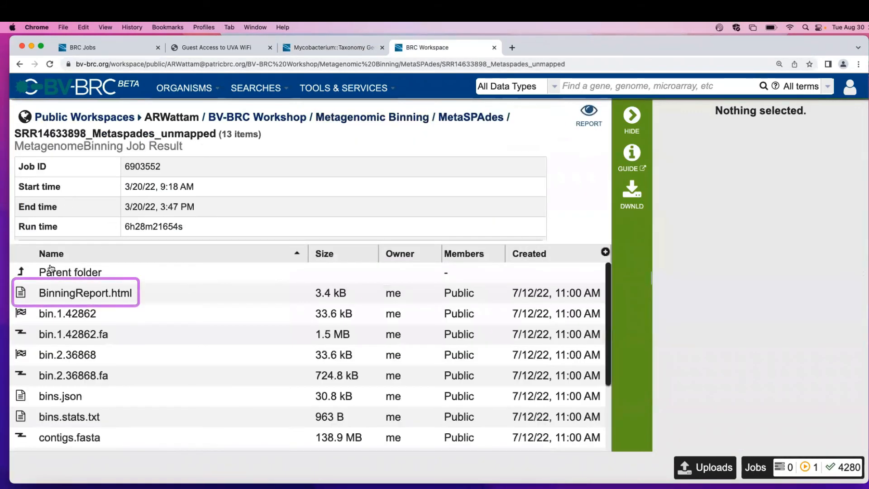
Open BinningReport.html, collapse the details pane, and examine the tables of bins that met and did not meet the quality criteria
{"action": "double_click", "coordinate": [32, 294]}
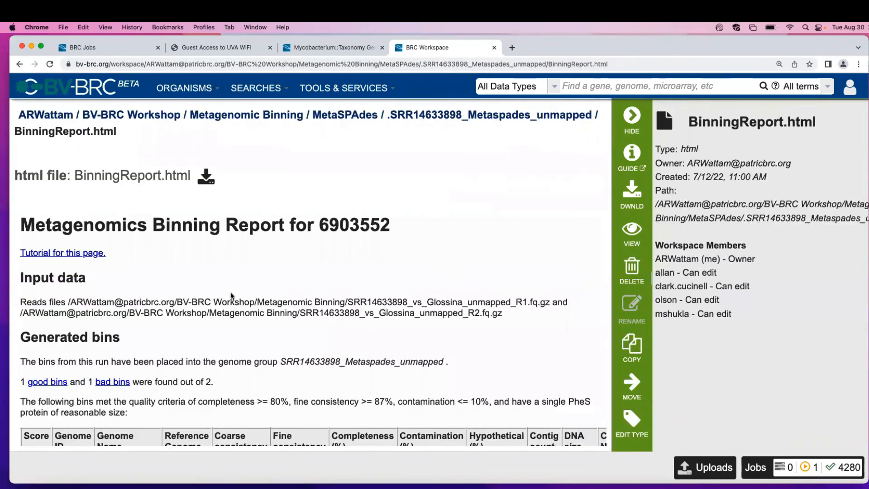
{"action": "scroll", "coordinate": [231, 294], "scroll_direction": "down", "scroll_amount": 5}
{"action": "left_click", "coordinate": [632, 119]}
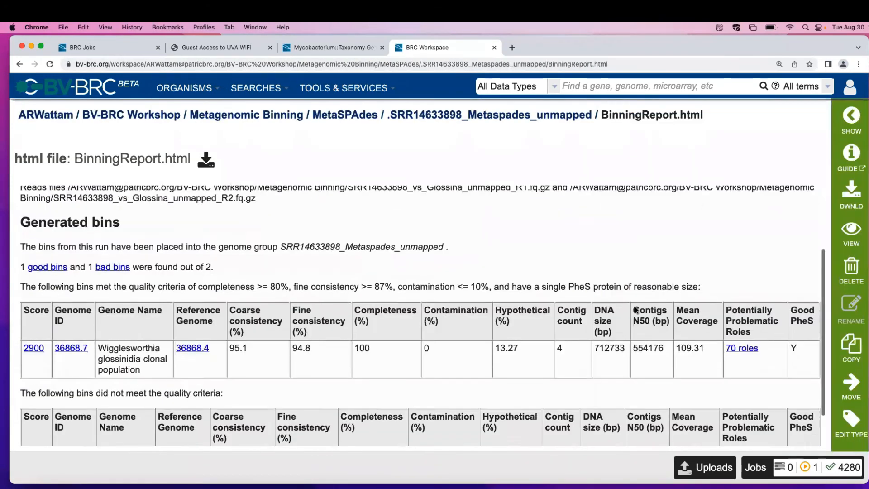
{"action": "scroll", "coordinate": [769, 361], "scroll_direction": "down", "scroll_amount": 1}
{"action": "scroll", "coordinate": [739, 344], "scroll_direction": "down", "scroll_amount": 1}
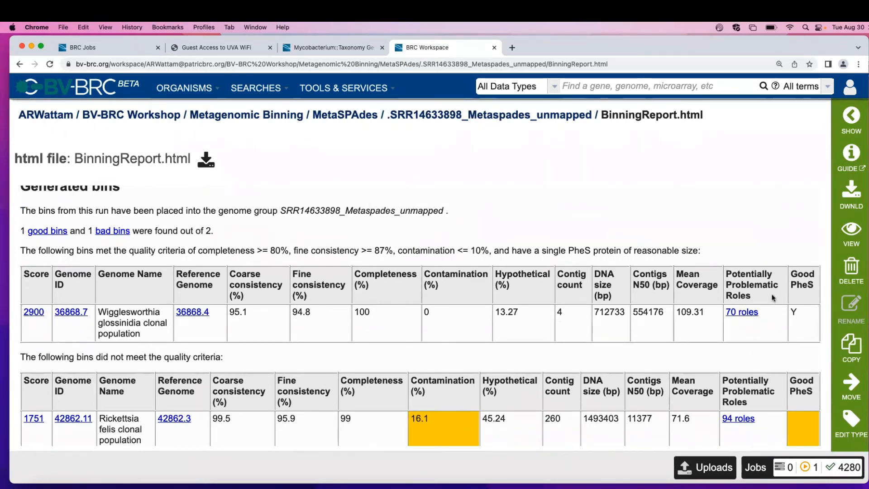
Open the potentially problematic roles report of the Wigglesworthia glossinidia bin and examine its genome quality summary, including the evaluation group
{"action": "left_click", "coordinate": [744, 316]}
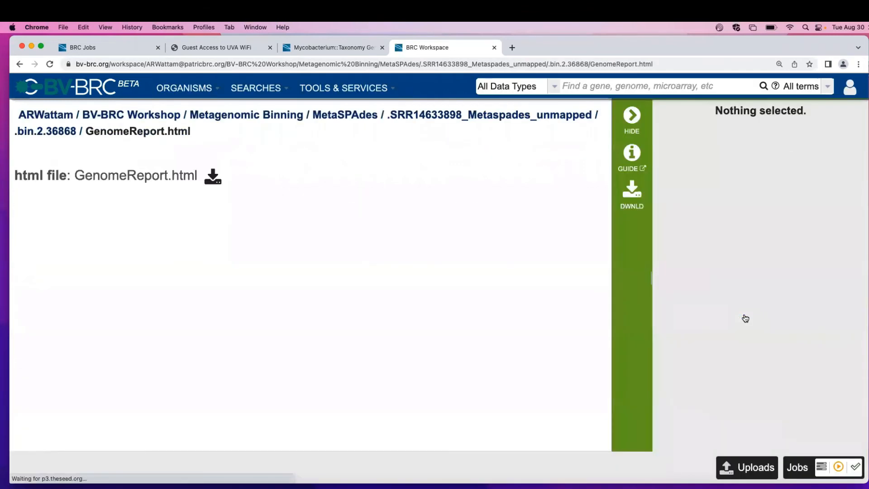
{"action": "scroll", "coordinate": [515, 209], "scroll_direction": "down", "scroll_amount": 2}
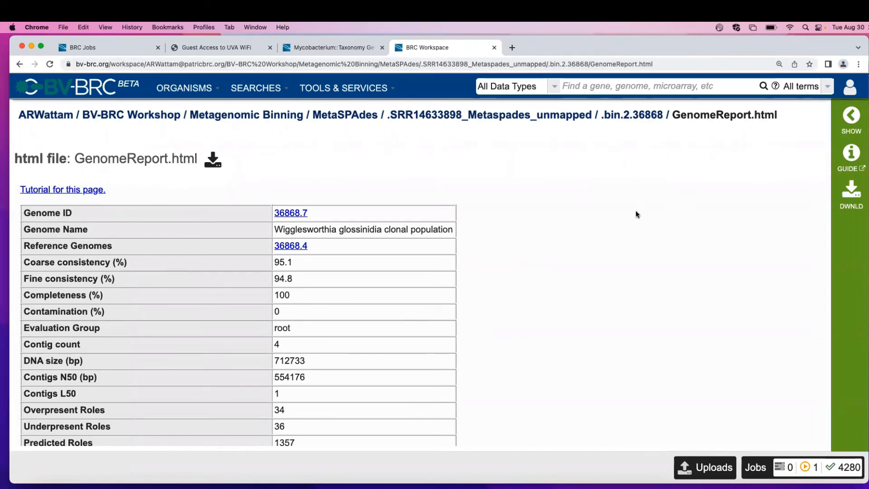
{"action": "scroll", "coordinate": [636, 210], "scroll_direction": "down", "scroll_amount": 3}
{"action": "scroll", "coordinate": [636, 210], "scroll_direction": "up", "scroll_amount": 2}
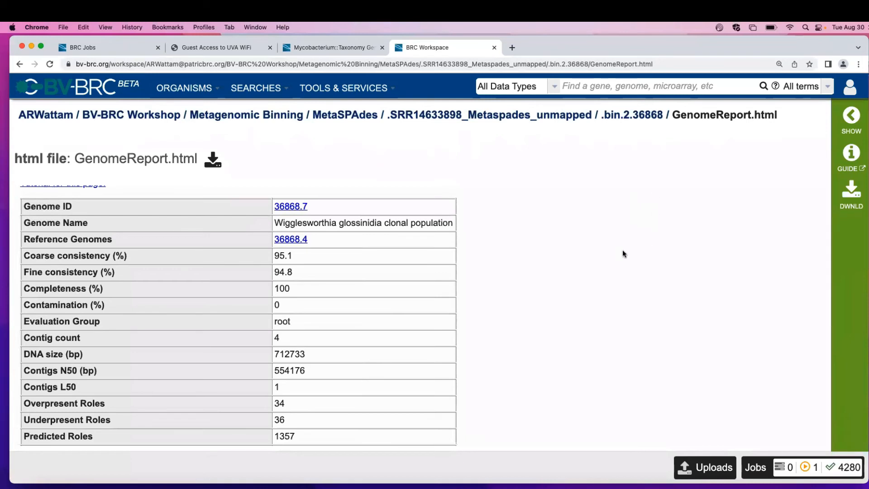
{"action": "scroll", "coordinate": [607, 250], "scroll_direction": "down", "scroll_amount": 1}
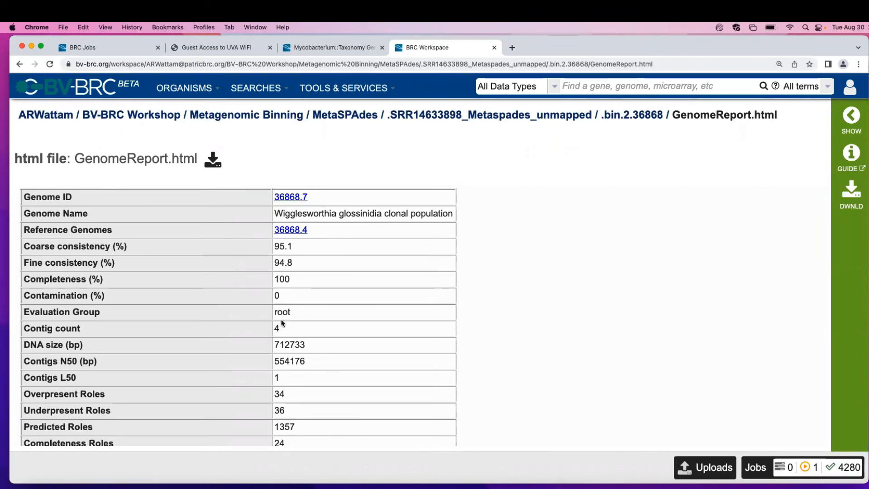
{"action": "scroll", "coordinate": [213, 324], "scroll_direction": "down", "scroll_amount": 2}
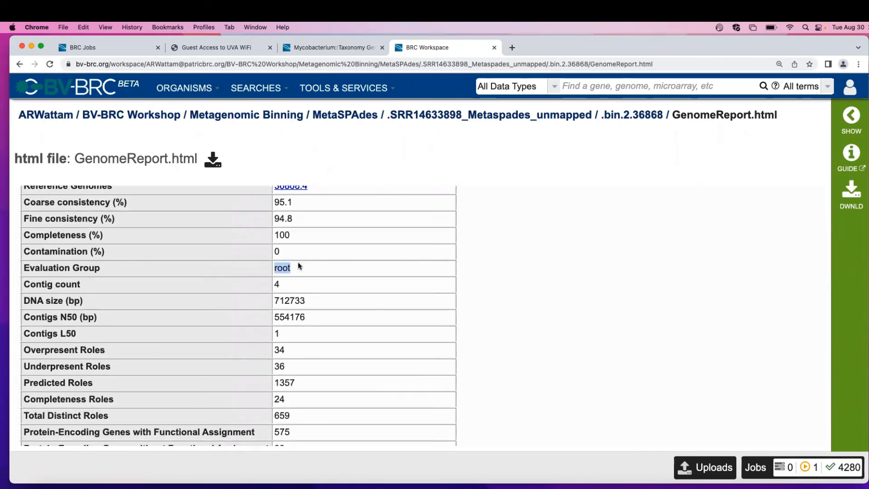
{"action": "scroll", "coordinate": [235, 272], "scroll_direction": "down", "scroll_amount": 5}
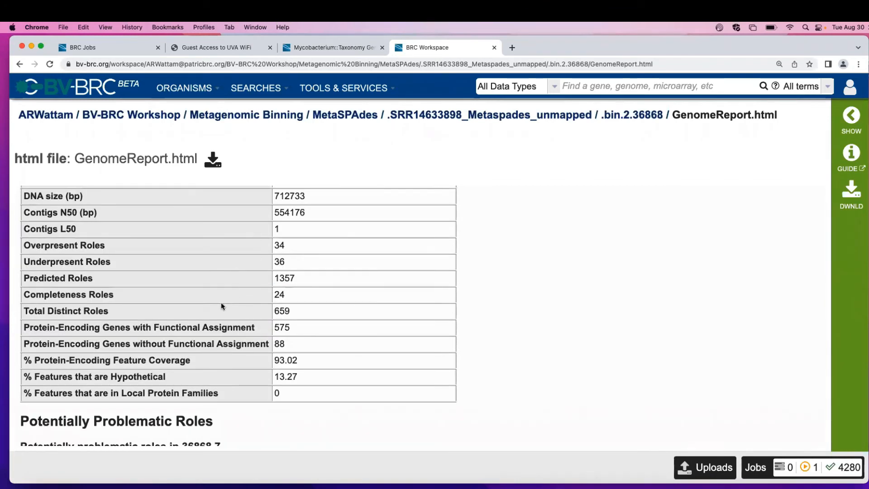
Examine the predicted, overpresent, underpresent and completeness role counts in the genome report's summary table
{"action": "double_click", "coordinate": [289, 278]}
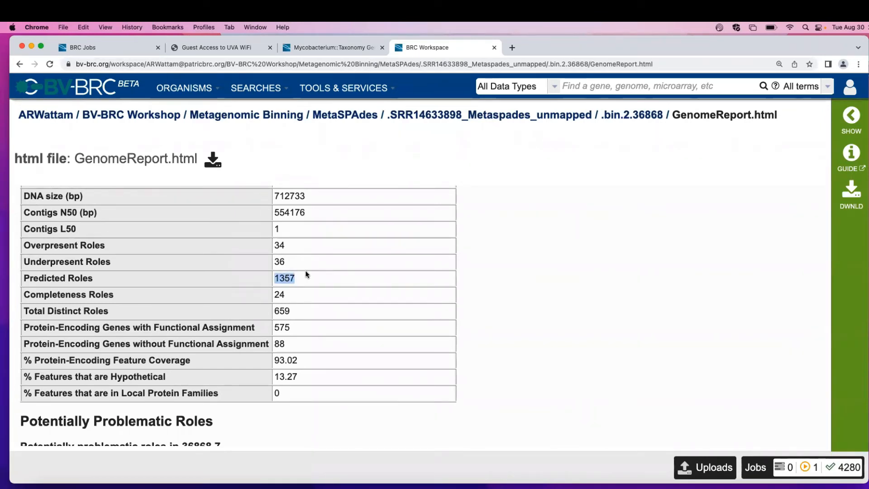
{"action": "left_click", "coordinate": [297, 243]}
{"action": "left_click_drag", "start_coordinate": [280, 261], "coordinate": [311, 258]}
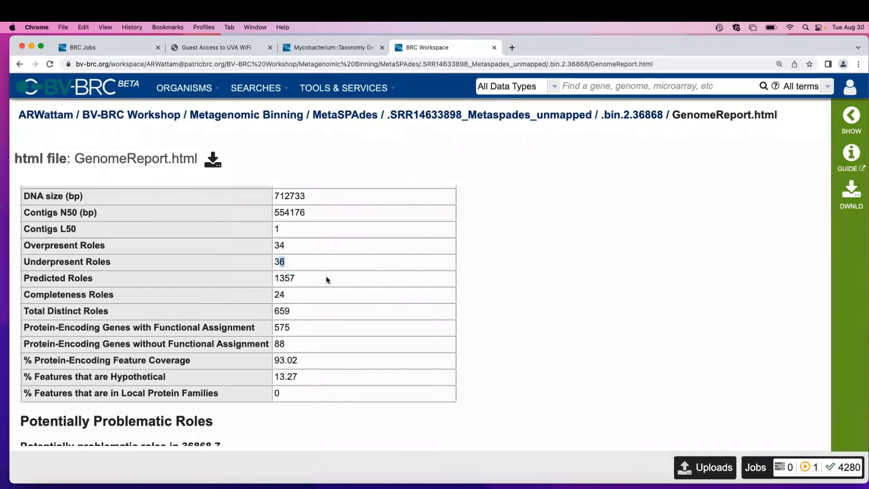
{"action": "scroll", "coordinate": [325, 275], "scroll_direction": "up", "scroll_amount": 1}
{"action": "scroll", "coordinate": [308, 294], "scroll_direction": "down", "scroll_amount": 2}
{"action": "scroll", "coordinate": [294, 309], "scroll_direction": "down", "scroll_amount": 1}
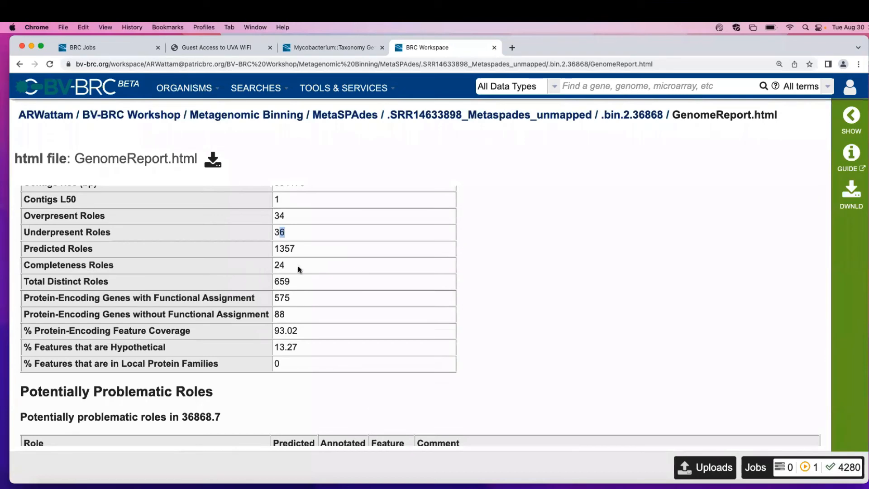
Examine the Potentially Problematic Roles table, comparing predicted and annotated counts, feature links and comments
{"action": "scroll", "coordinate": [310, 293], "scroll_direction": "down", "scroll_amount": 5}
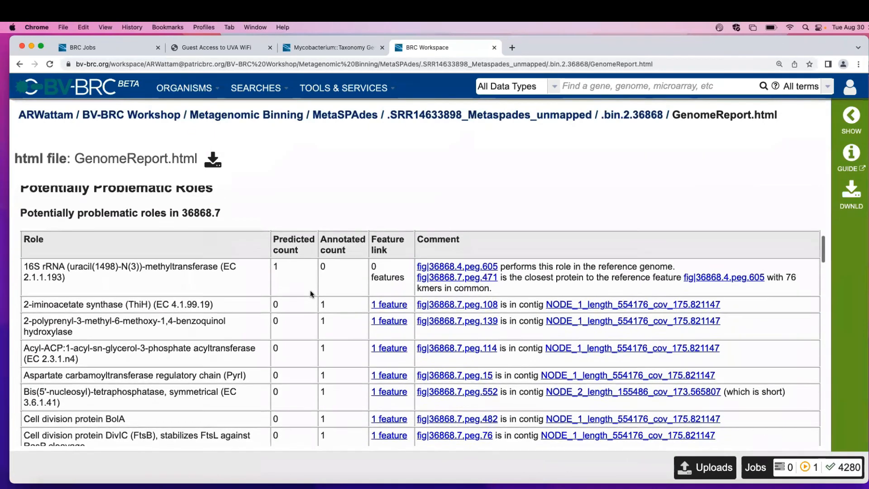
{"action": "scroll", "coordinate": [310, 294], "scroll_direction": "down", "scroll_amount": 2}
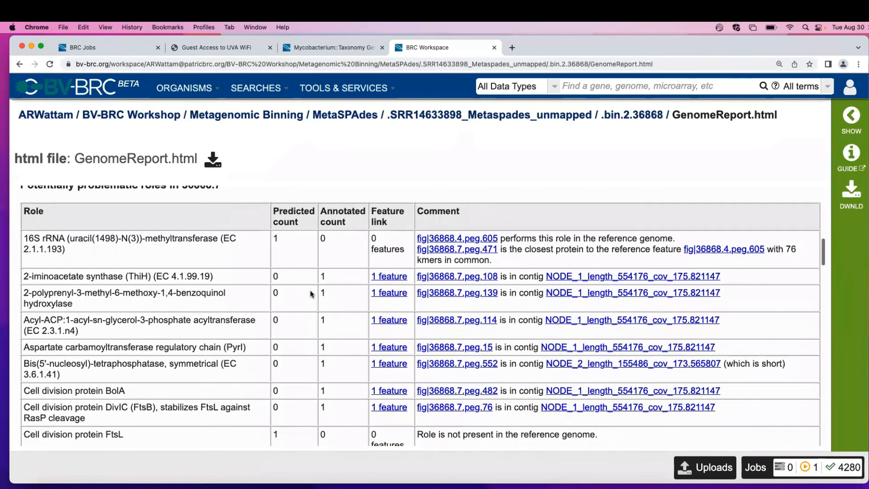
{"action": "scroll", "coordinate": [310, 294], "scroll_direction": "up", "scroll_amount": 1}
{"action": "scroll", "coordinate": [310, 294], "scroll_direction": "down", "scroll_amount": 1}
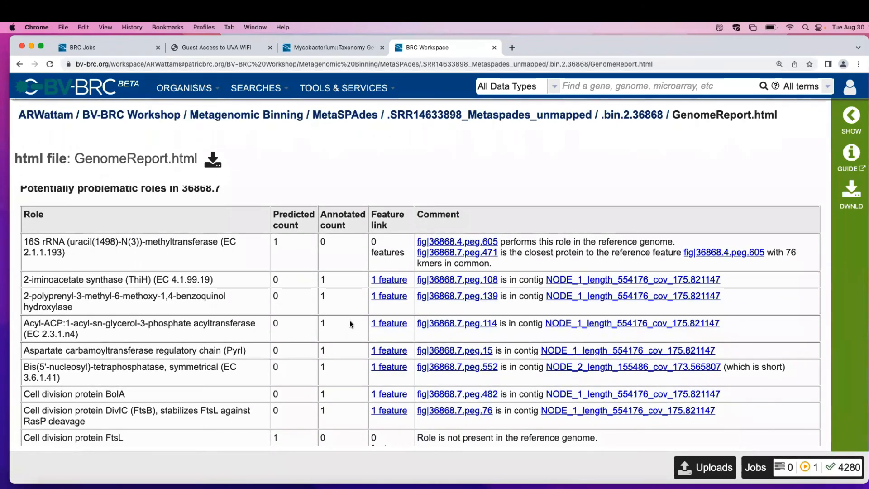
{"action": "scroll", "coordinate": [349, 319], "scroll_direction": "down", "scroll_amount": 1}
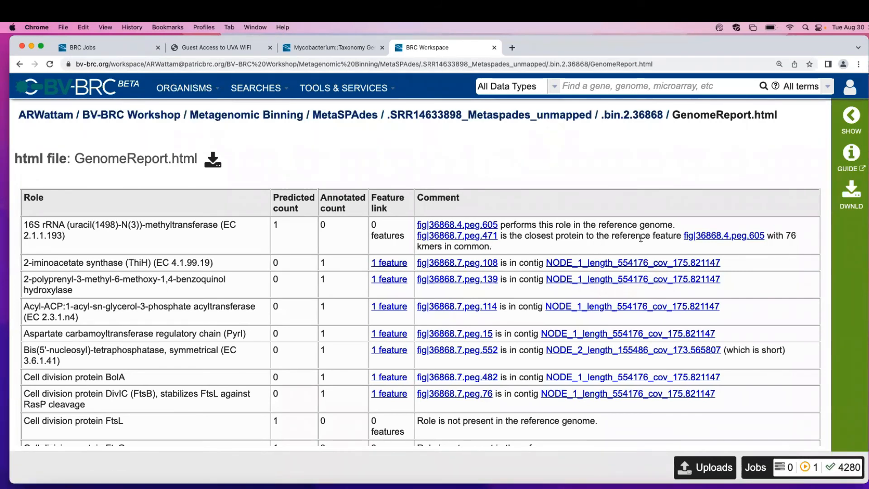
View fig|36868.7.peg.471, the protein closest to the 16S rRNA methyltransferase reference feature, in the Compare Region Viewer and return to the genome report
{"action": "left_click", "coordinate": [465, 235]}
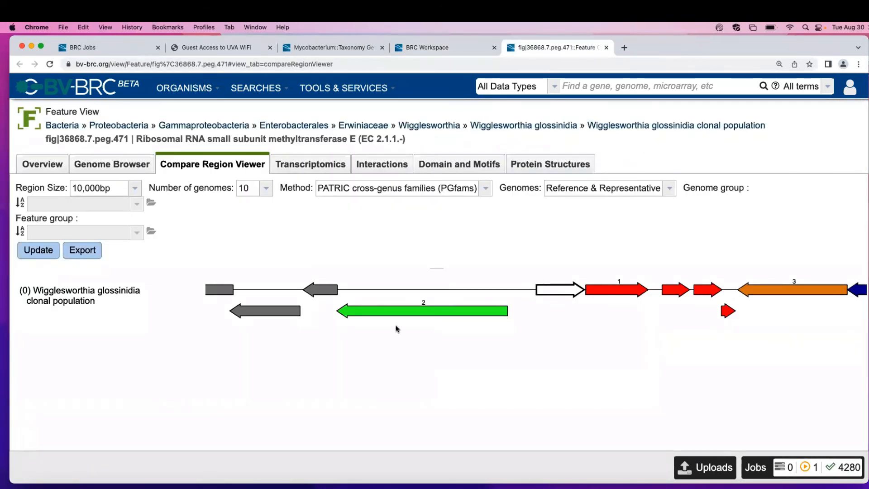
{"action": "mouse_move", "coordinate": [542, 292]}
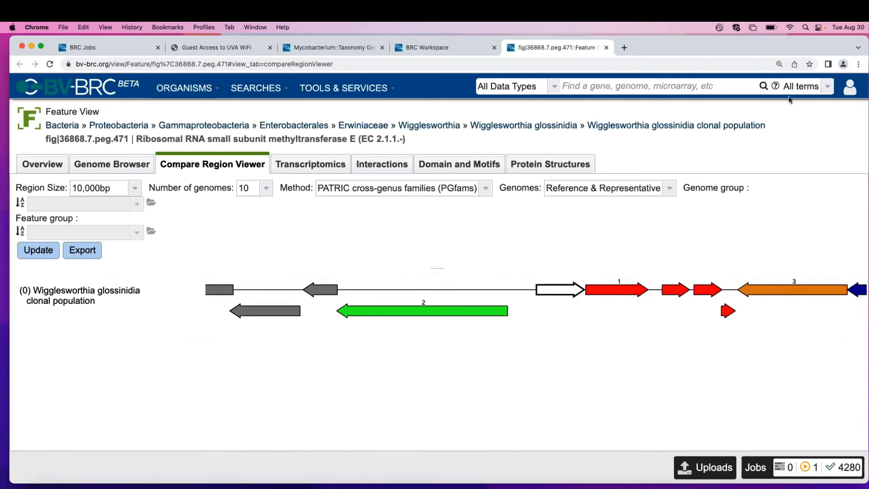
{"action": "left_click", "coordinate": [606, 47]}
{"action": "scroll", "coordinate": [244, 275], "scroll_direction": "up", "scroll_amount": 1}
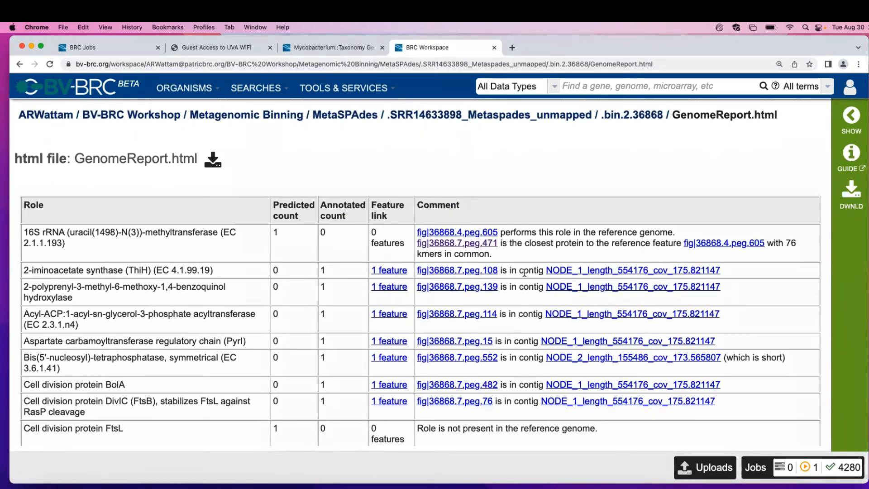
Find the GTP-binding protein EngA role in the problematic roles table, open its feature list and widen the RefSeq Locus Tag column
{"action": "scroll", "coordinate": [509, 255], "scroll_direction": "down", "scroll_amount": 3}
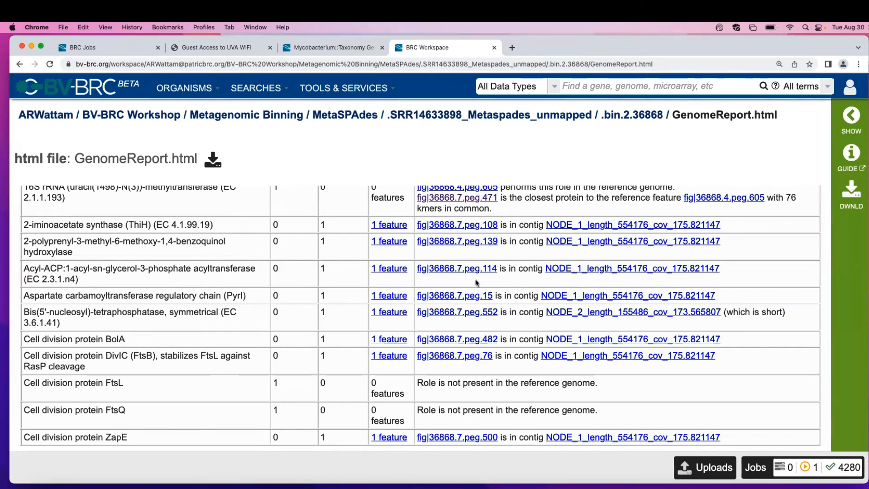
{"action": "scroll", "coordinate": [391, 288], "scroll_direction": "down", "scroll_amount": 10}
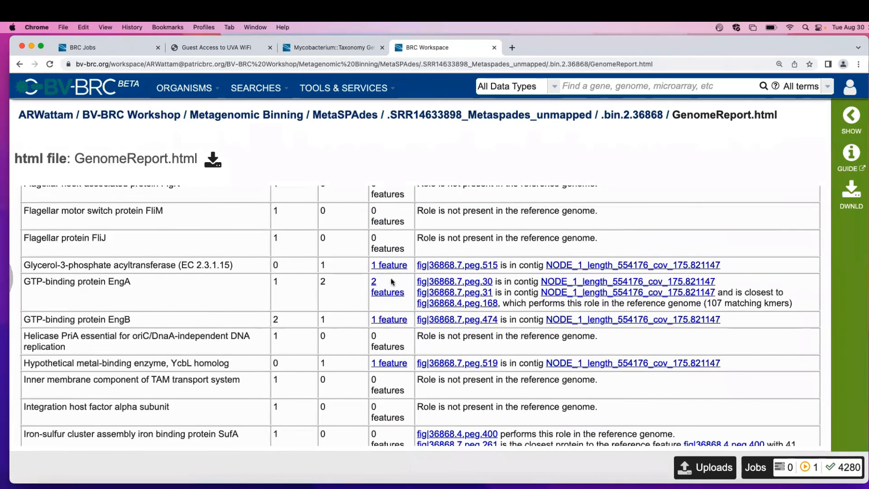
{"action": "scroll", "coordinate": [348, 289], "scroll_direction": "down", "scroll_amount": 1}
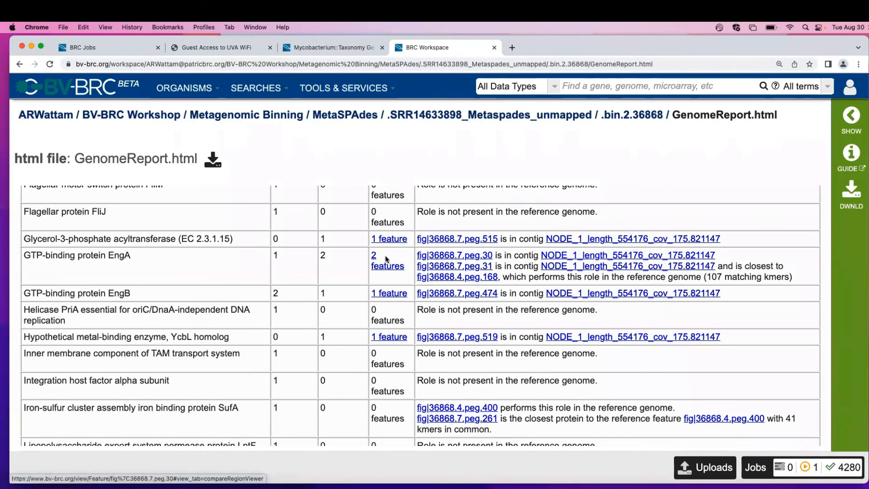
{"action": "left_click", "coordinate": [379, 272]}
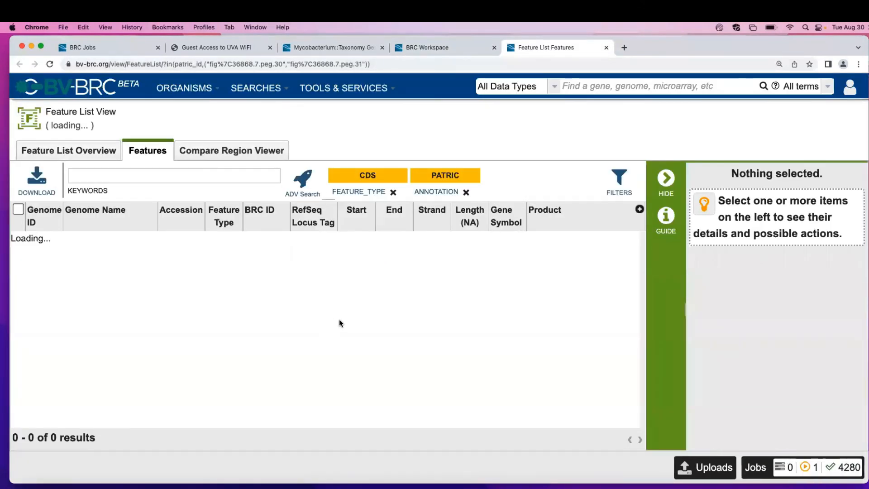
{"action": "left_click_drag", "start_coordinate": [289, 212], "coordinate": [336, 218]}
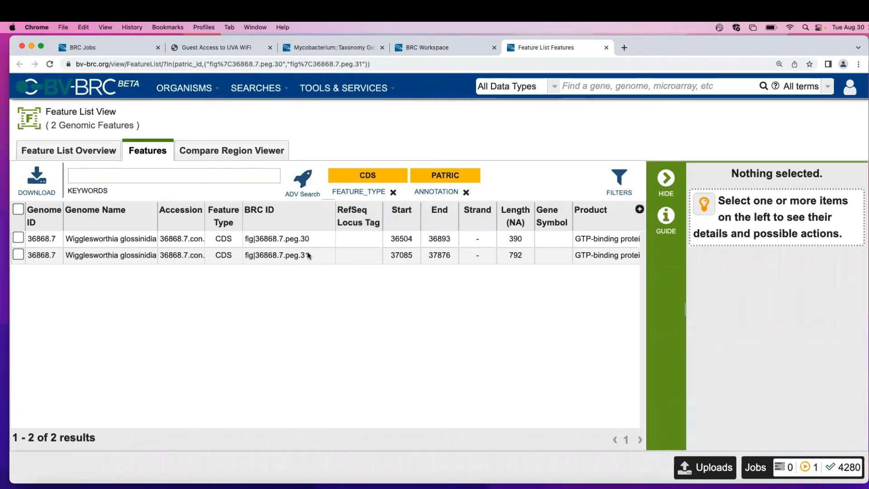
Compare the genomic regions of the two EngA features in the Compare Region Viewer, inspect their gene details and return to the genome report
{"action": "left_click", "coordinate": [233, 153]}
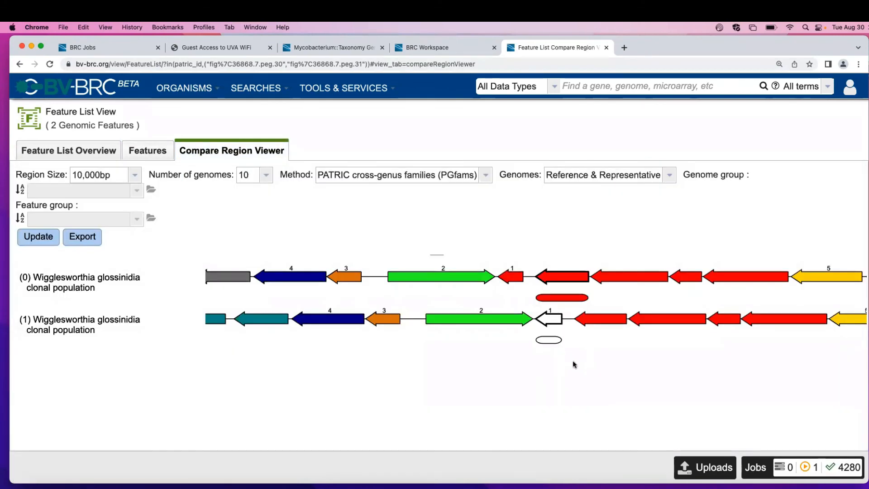
{"action": "mouse_move", "coordinate": [556, 278]}
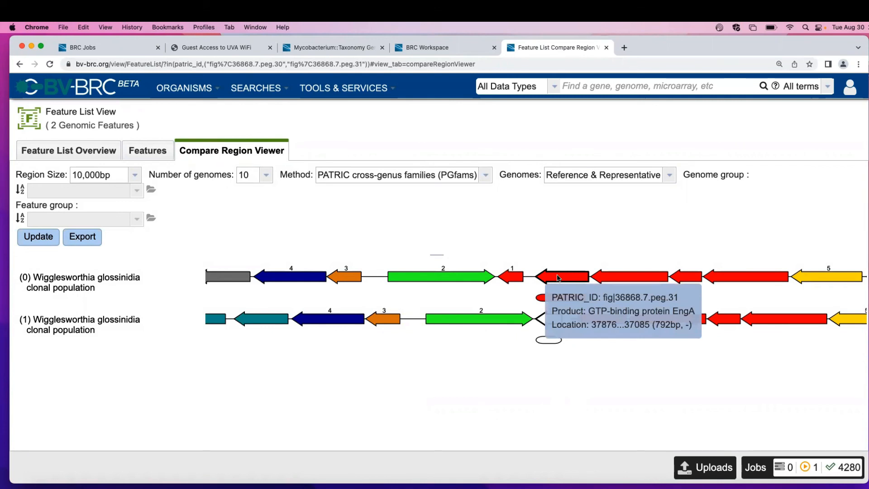
{"action": "mouse_move", "coordinate": [505, 275]}
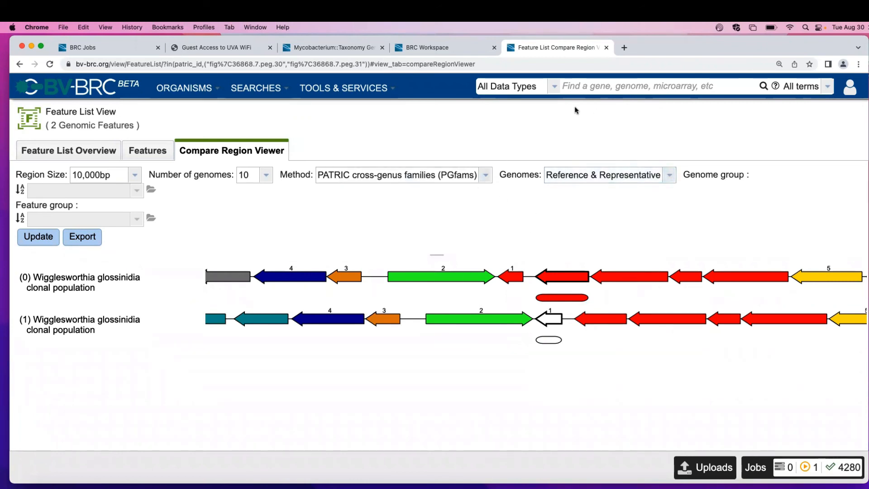
{"action": "left_click", "coordinate": [605, 48]}
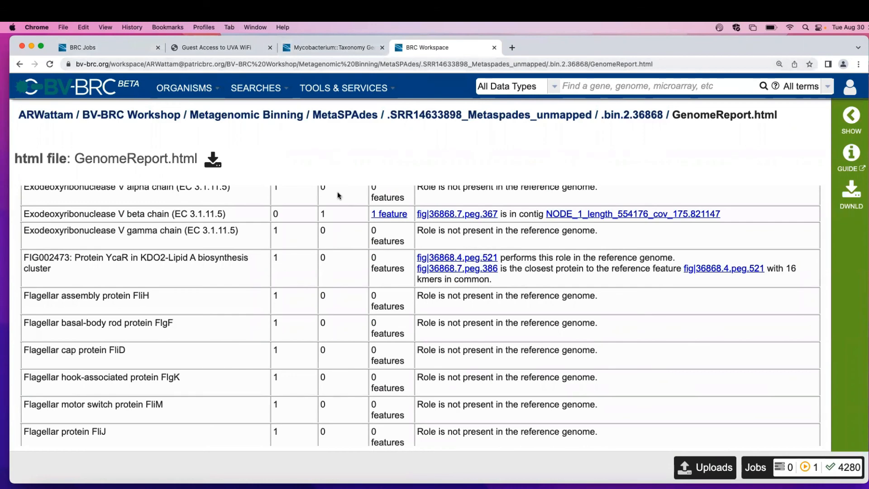
Examine the Potentially Problematic Roles by Contig table at the end of the report and highlight the length of the NODE_1 contig
{"action": "scroll", "coordinate": [338, 192], "scroll_direction": "down", "scroll_amount": 15}
{"action": "scroll", "coordinate": [384, 138], "scroll_direction": "up", "scroll_amount": 3}
{"action": "scroll", "coordinate": [280, 355], "scroll_direction": "down", "scroll_amount": 3}
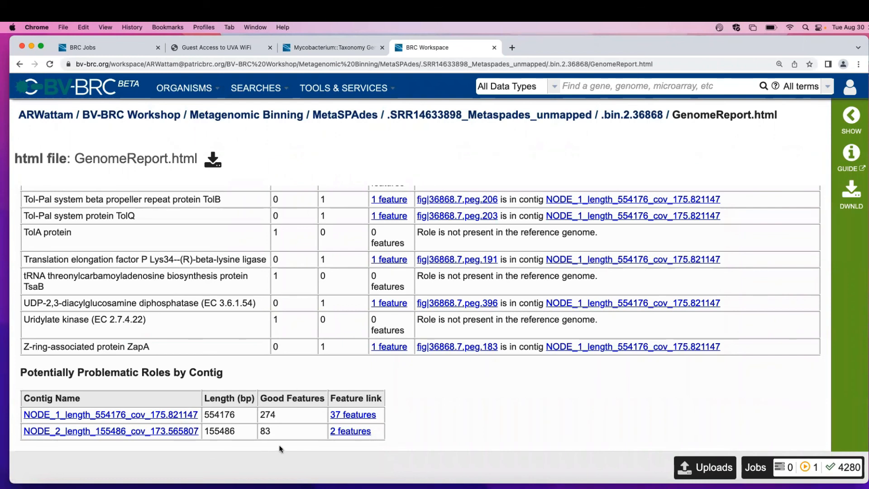
{"action": "double_click", "coordinate": [220, 415]}
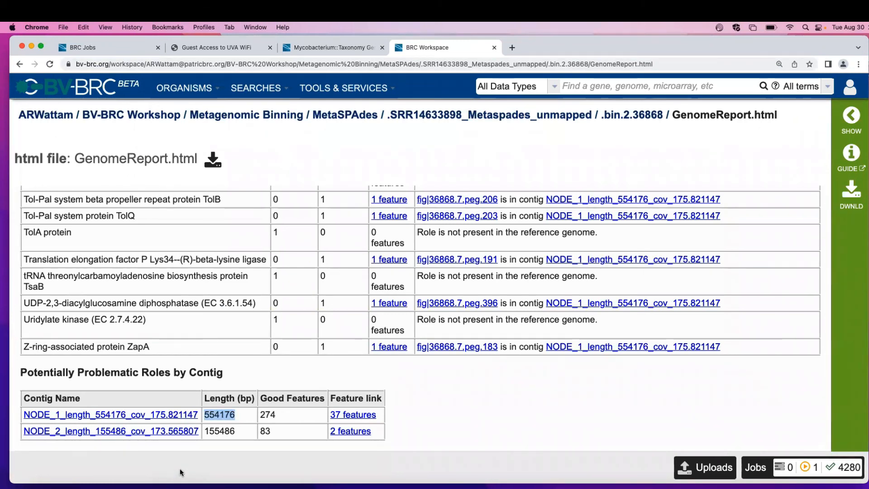
Review the genome report's quality summary again and look through the multi-feature entries in the problematic roles table
{"action": "scroll", "coordinate": [292, 267], "scroll_direction": "up", "scroll_amount": 20}
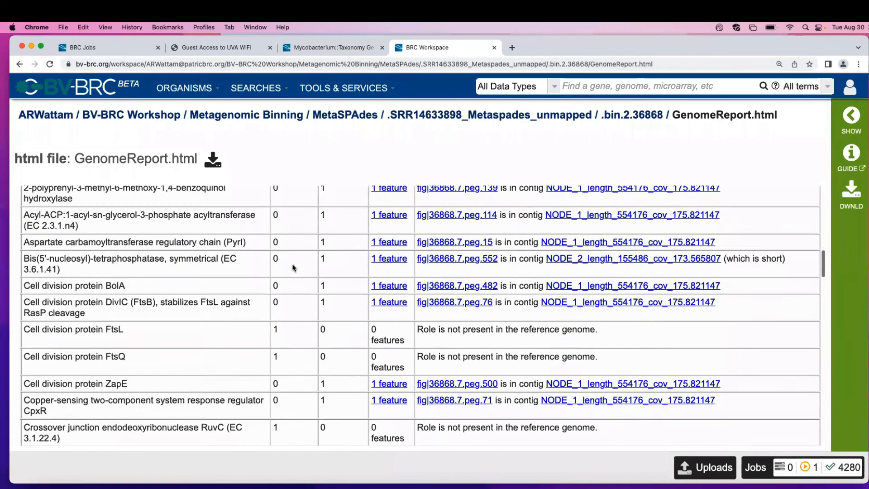
{"action": "scroll", "coordinate": [231, 303], "scroll_direction": "down", "scroll_amount": 3}
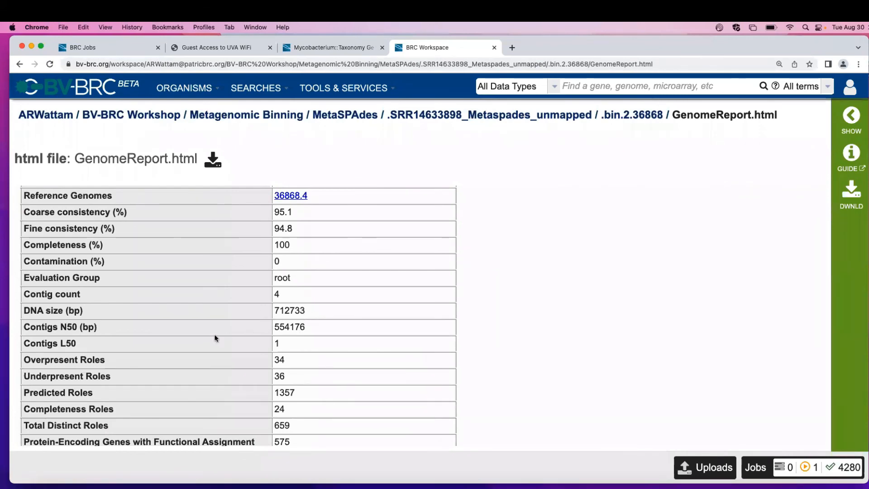
{"action": "scroll", "coordinate": [215, 339], "scroll_direction": "up", "scroll_amount": 3}
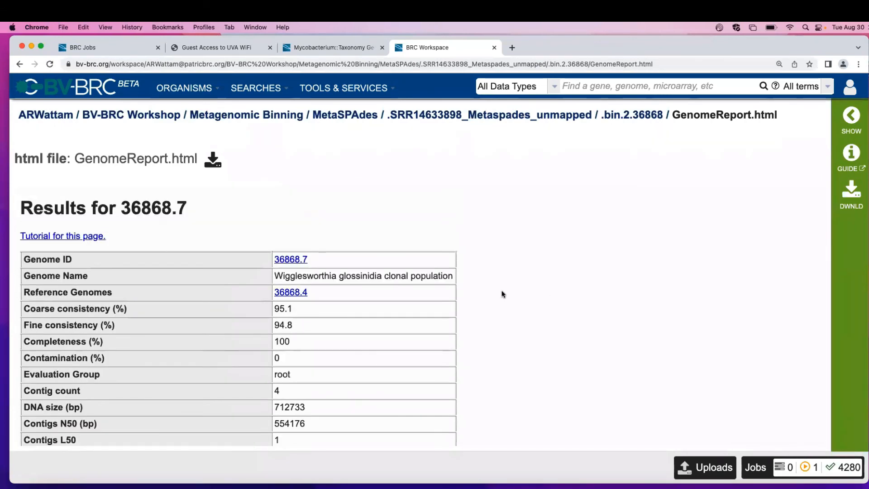
{"action": "scroll", "coordinate": [502, 291], "scroll_direction": "down", "scroll_amount": 20}
{"action": "scroll", "coordinate": [501, 292], "scroll_direction": "down", "scroll_amount": 4}
{"action": "scroll", "coordinate": [503, 290], "scroll_direction": "up", "scroll_amount": 4}
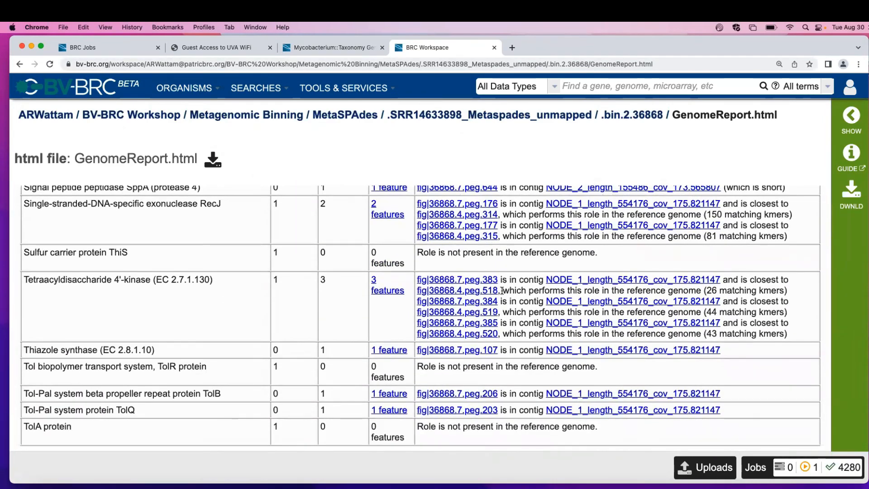